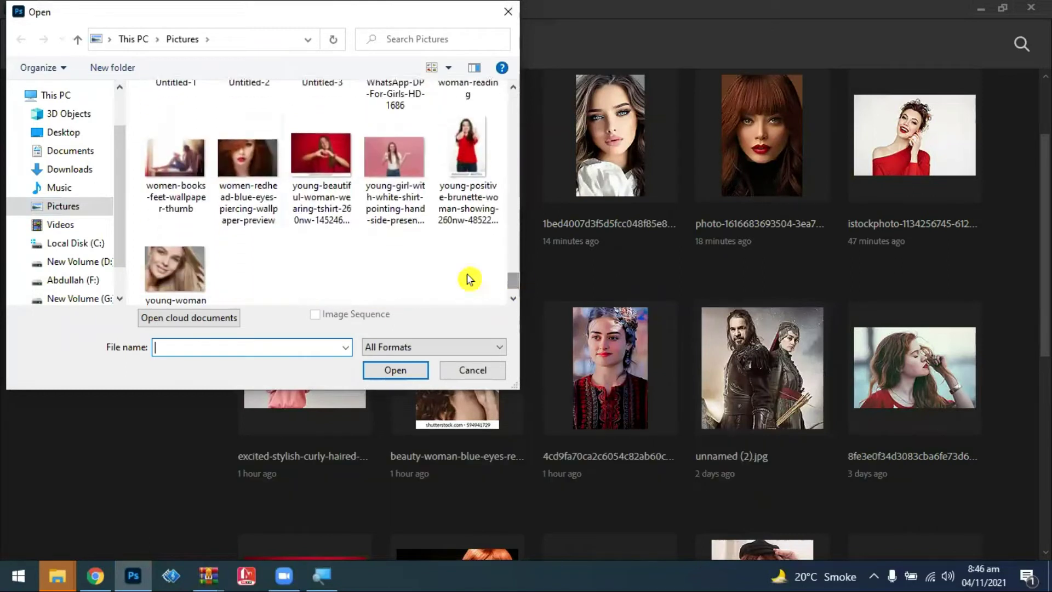
# Open women-redhead-blue-eyes-piercing-wallpaper-preview.jpg from the Pictures folder and add a new empty layer above the background
pyautogui.click(268, 164)
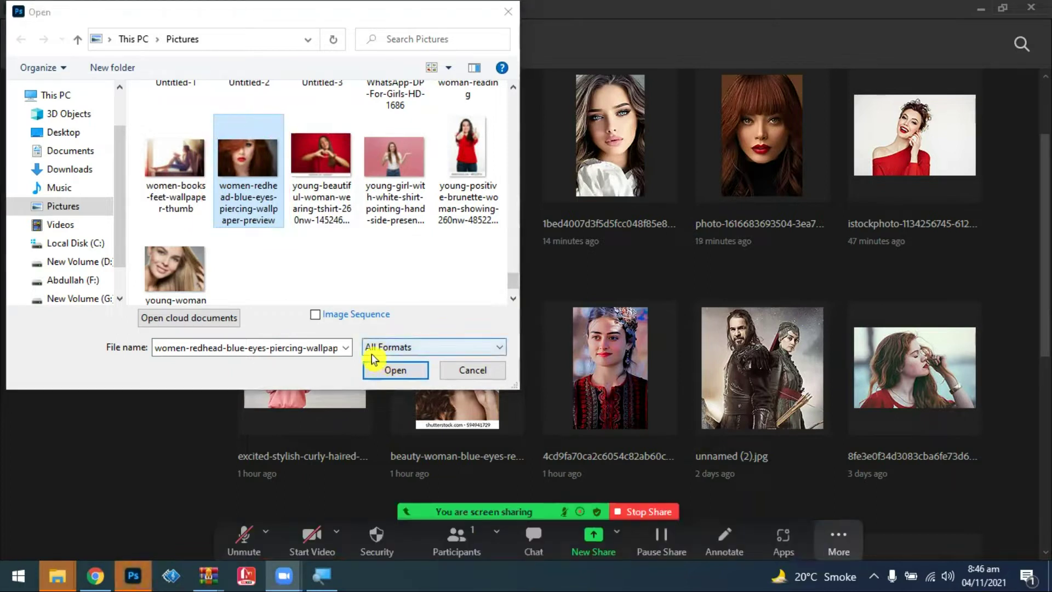
pyautogui.click(406, 369)
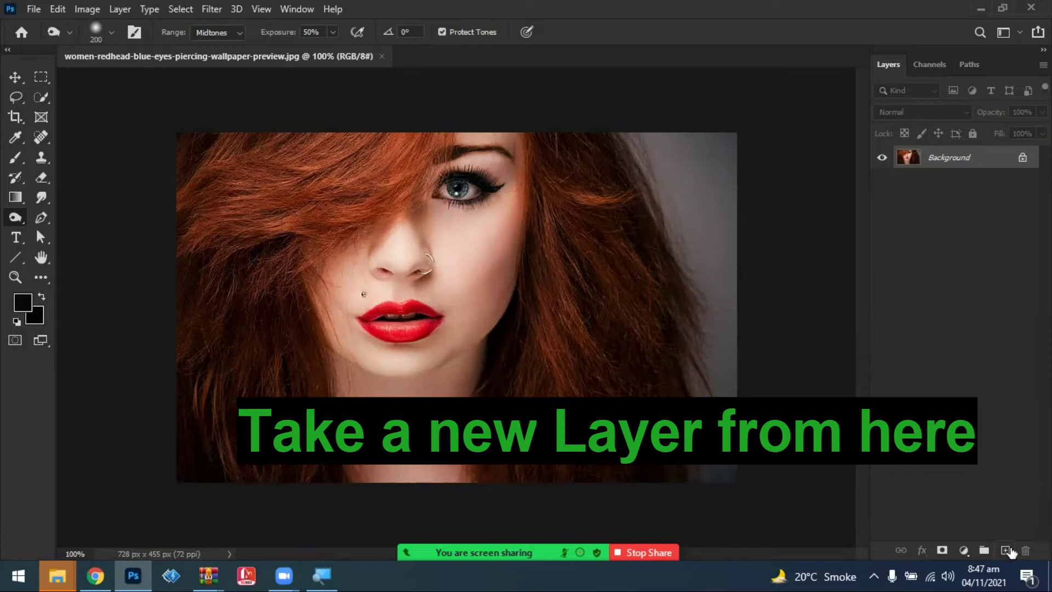
pyautogui.click(1008, 551)
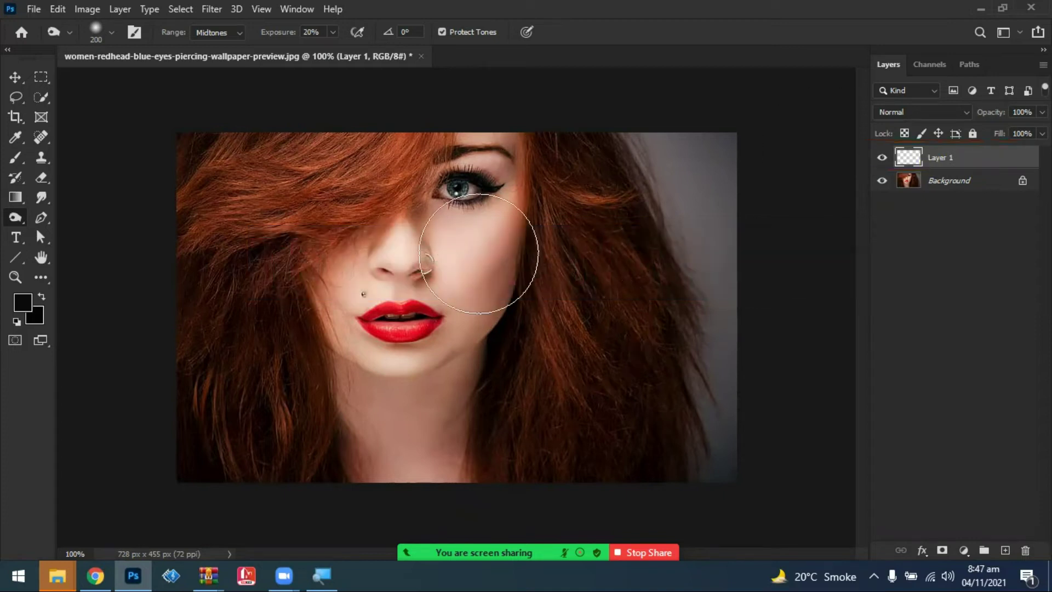
# Activate the Brush tool and choose the soft round 30 px brush tip with 0% hardness
pyautogui.click(15, 174)
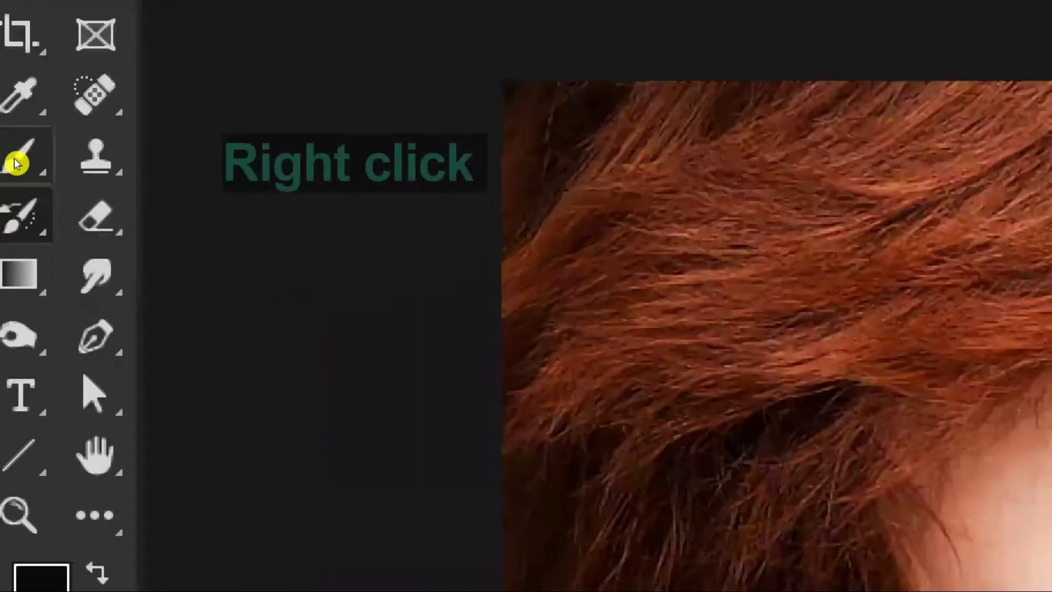
pyautogui.rightClick(13, 160)
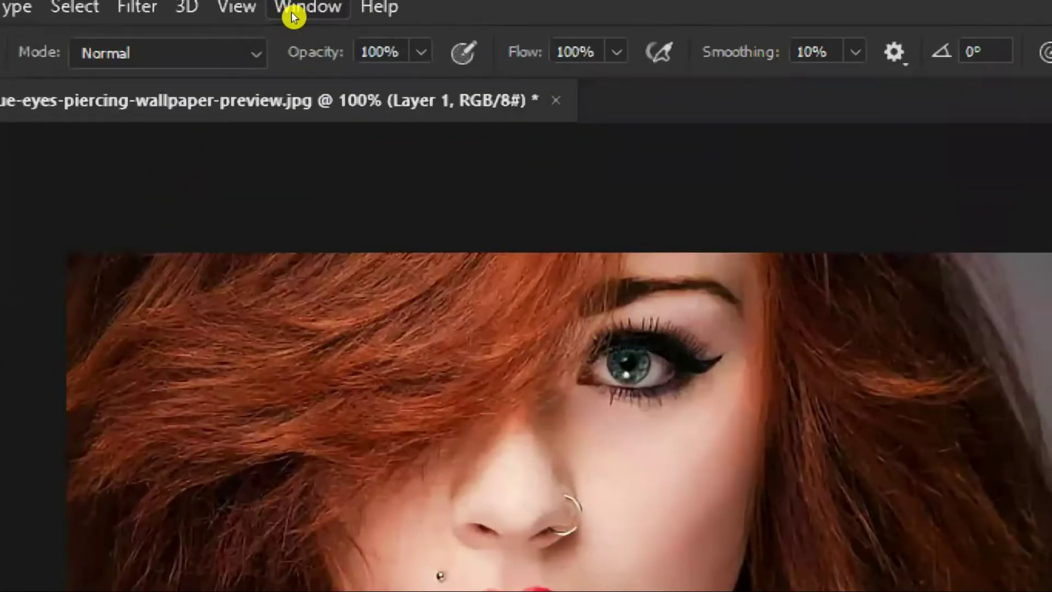
pyautogui.click(307, 8)
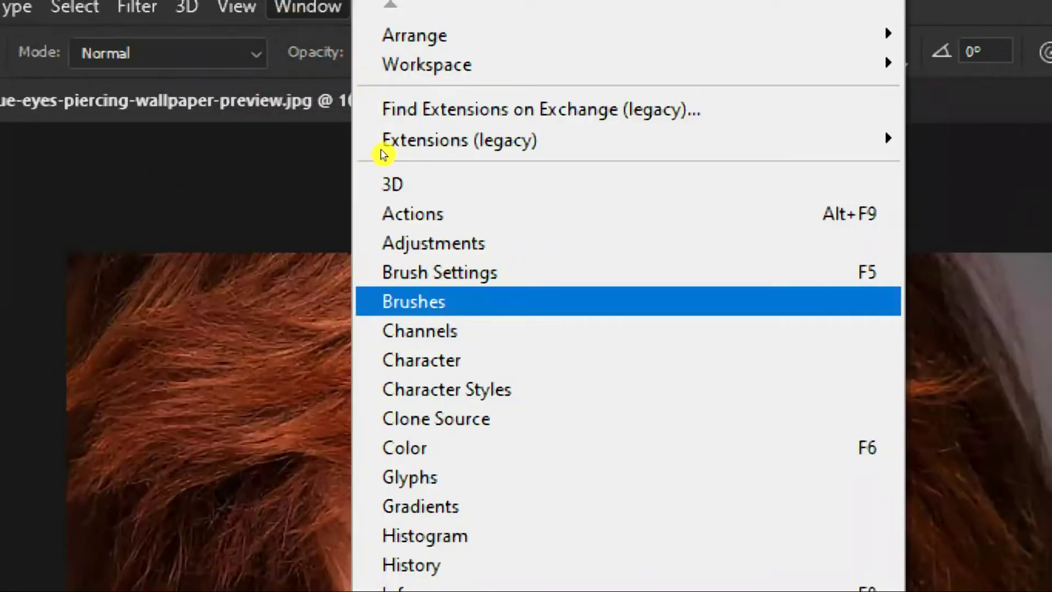
pyautogui.click(493, 301)
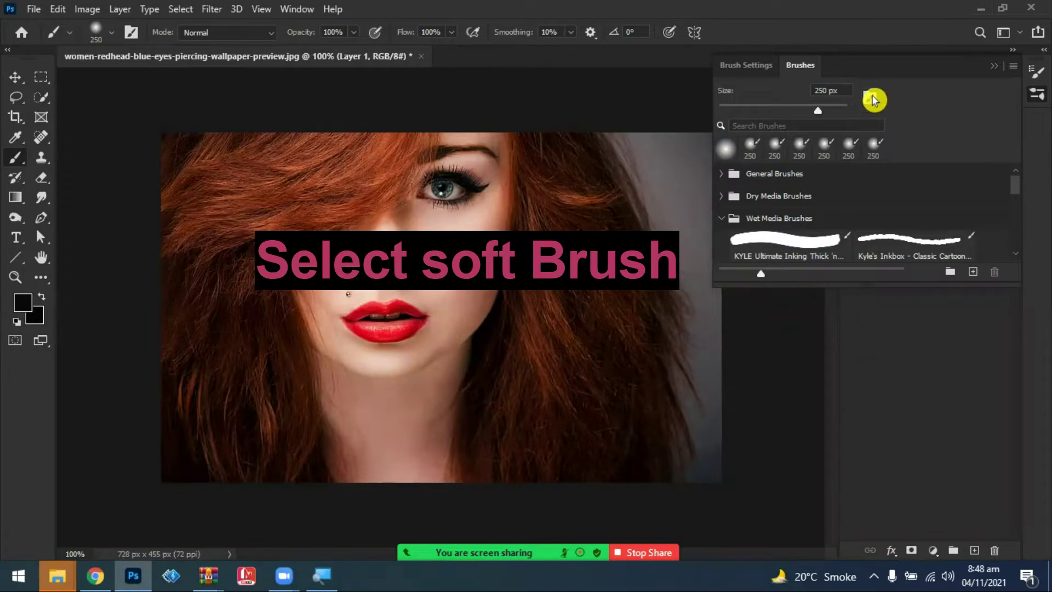
pyautogui.press('F5')
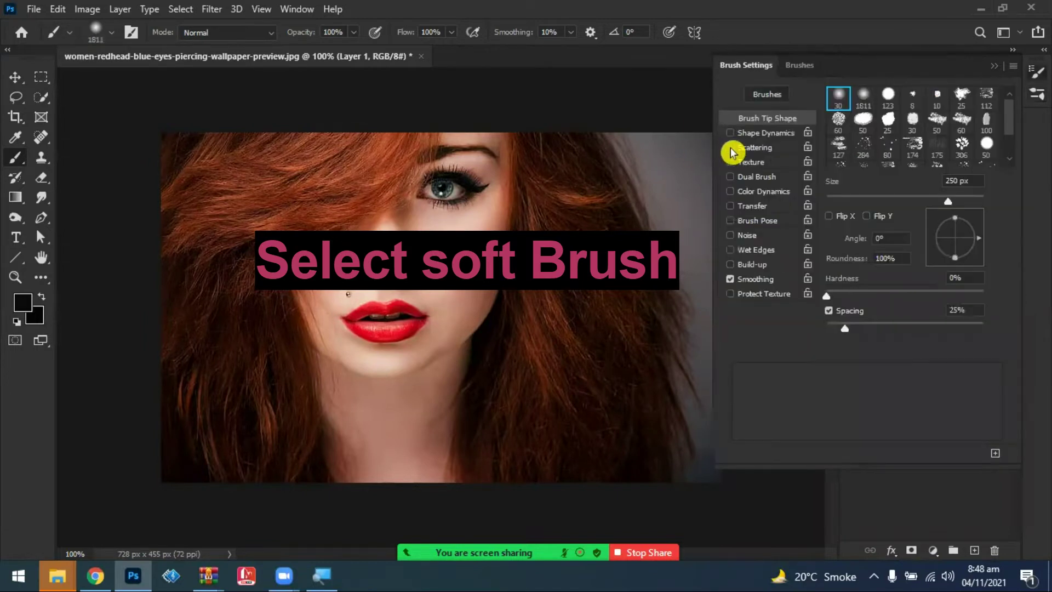
pyautogui.click(864, 98)
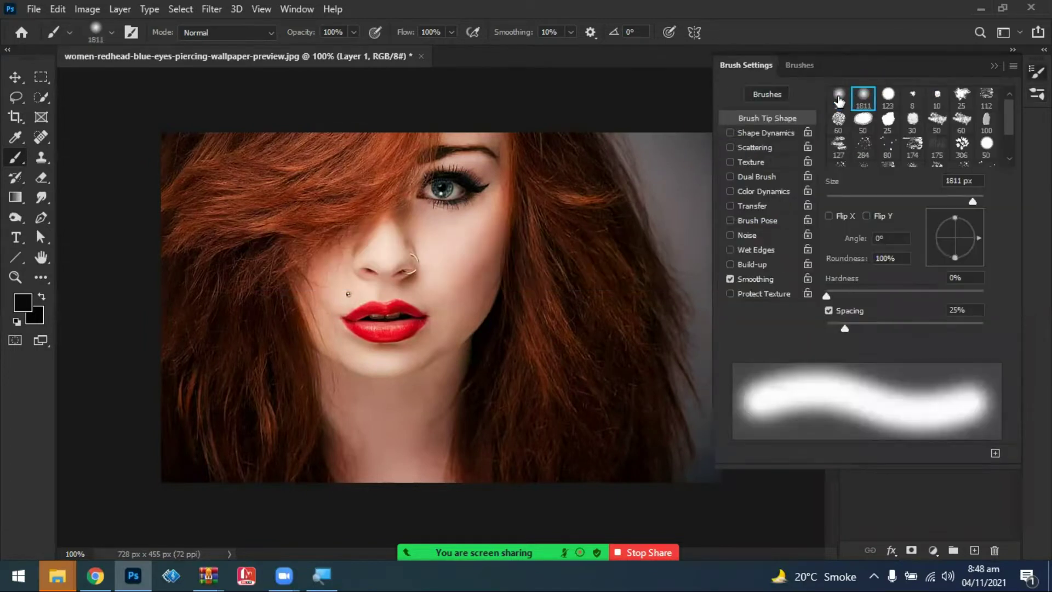
pyautogui.click(838, 98)
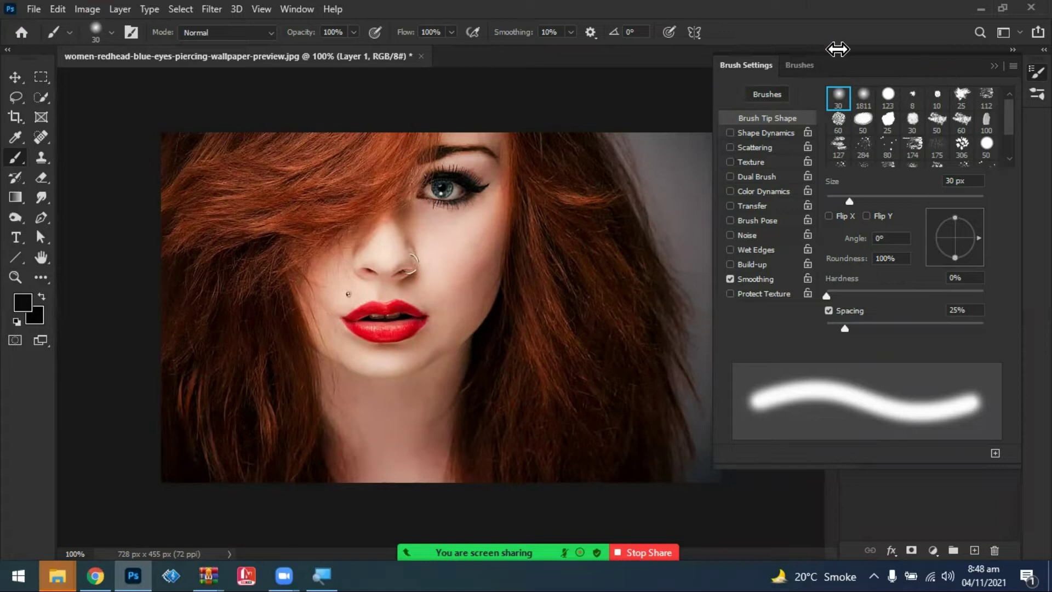
pyautogui.click(997, 66)
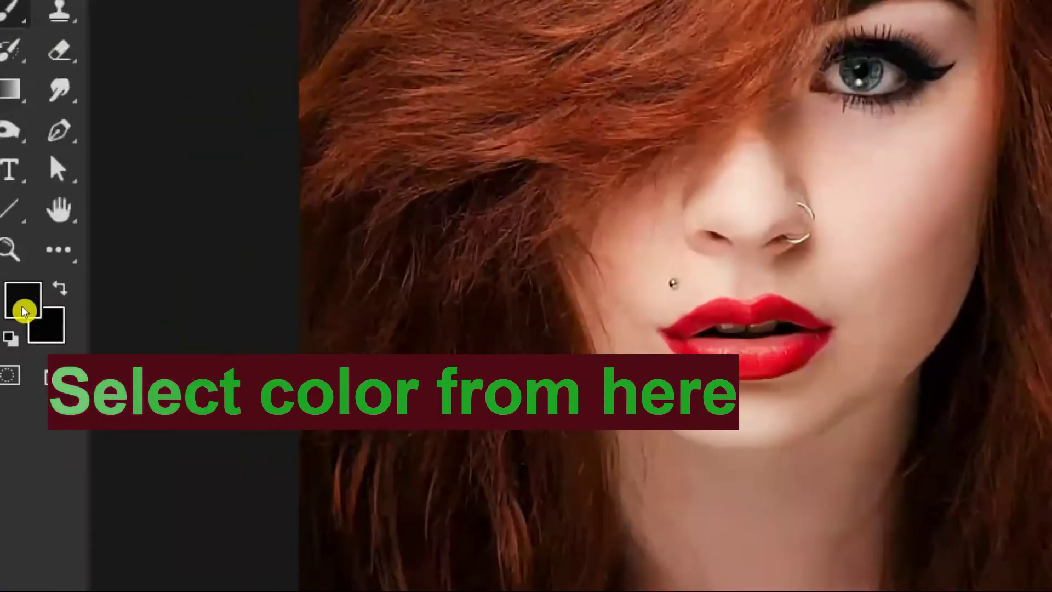
# Set the foreground color to turquoise 07e4d2 and return to the Brush tool
pyautogui.click(22, 304)
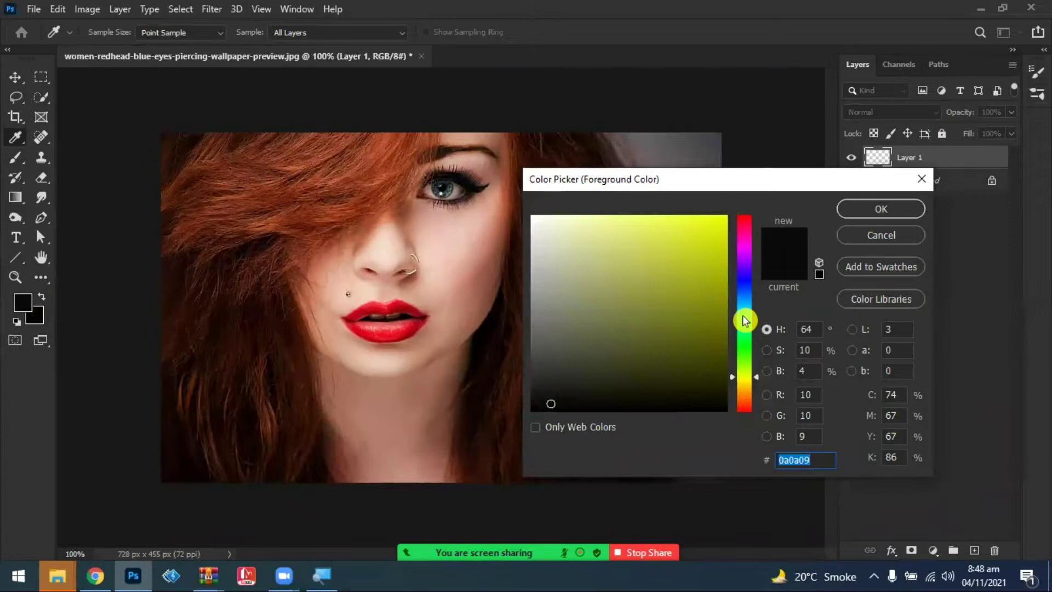
pyautogui.click(745, 316)
pyautogui.moveTo(708, 301)
pyautogui.mouseDown()
pyautogui.moveTo(708, 238)
pyautogui.moveTo(697, 233)
pyautogui.moveTo(674, 281)
pyautogui.moveTo(721, 236)
pyautogui.mouseUp()
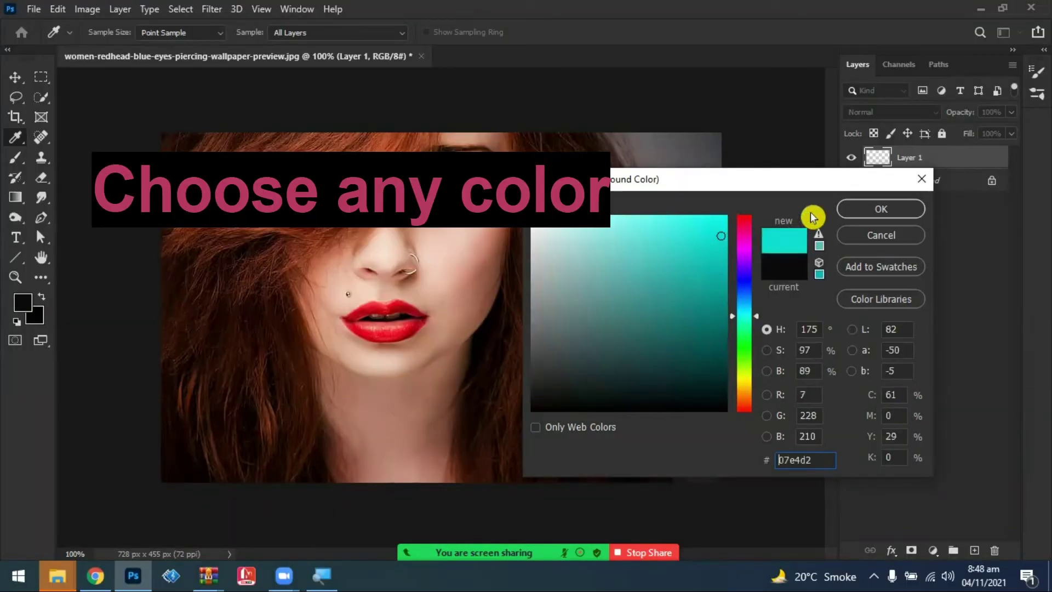
pyautogui.click(851, 208)
pyautogui.press('b')
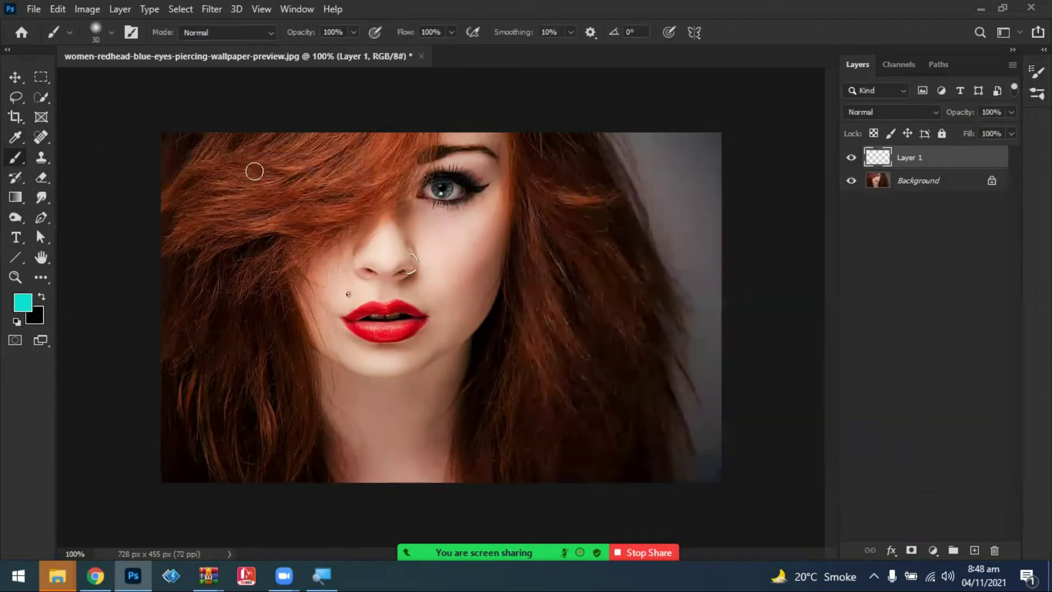
# Enlarge the brush to 125 px and paint the left half of the portrait solid turquoise on Layer 1
pyautogui.press(']')
pyautogui.press(']')
pyautogui.press(']')
pyautogui.press(']')
pyautogui.press(']')
pyautogui.press(']')
pyautogui.press(']')
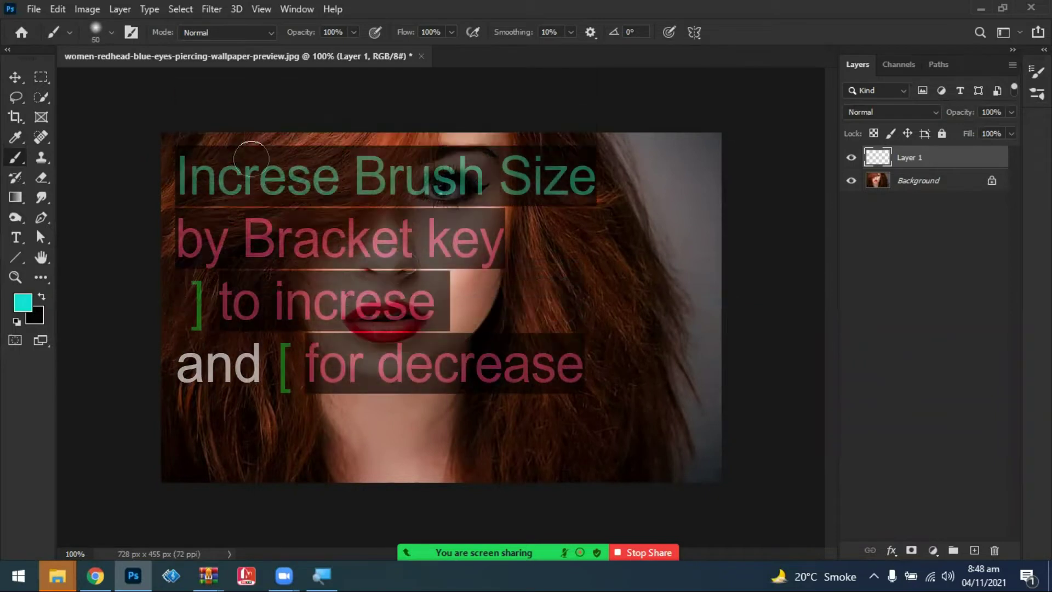
pyautogui.press(']')
pyautogui.moveTo(173, 145)
pyautogui.mouseDown()
pyautogui.moveTo(219, 440)
pyautogui.moveTo(203, 467)
pyautogui.moveTo(161, 424)
pyautogui.moveTo(328, 314)
pyautogui.moveTo(337, 253)
pyautogui.moveTo(302, 152)
pyautogui.moveTo(301, 349)
pyautogui.moveTo(258, 132)
pyautogui.moveTo(247, 148)
pyautogui.moveTo(264, 415)
pyautogui.moveTo(252, 507)
pyautogui.moveTo(295, 313)
pyautogui.mouseUp()
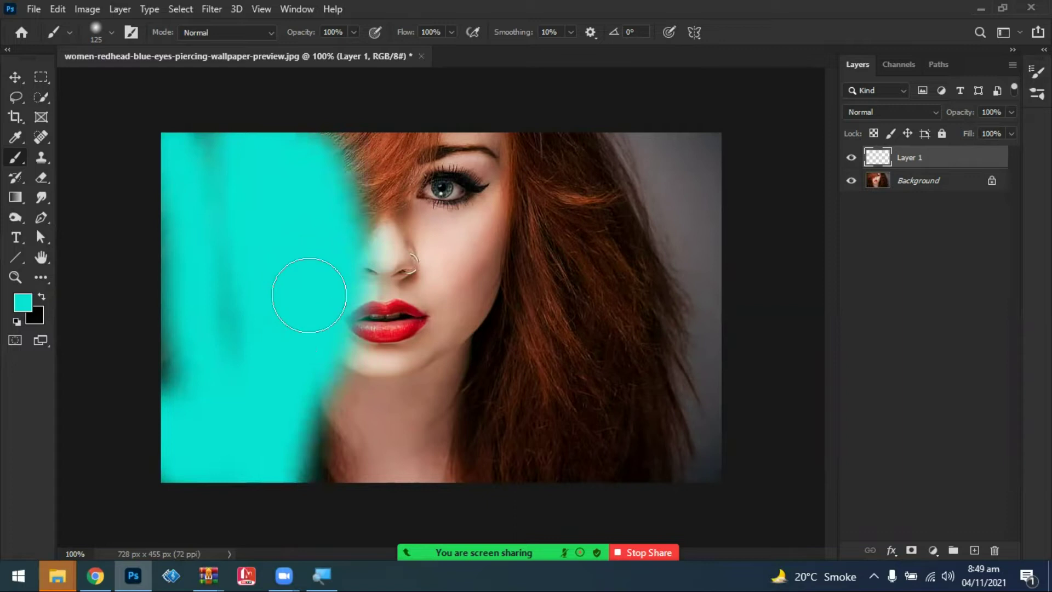
pyautogui.moveTo(309, 389)
pyautogui.mouseDown()
pyautogui.moveTo(297, 468)
pyautogui.moveTo(316, 480)
pyautogui.moveTo(329, 289)
pyautogui.mouseUp()
pyautogui.moveTo(328, 228)
pyautogui.mouseDown()
pyautogui.moveTo(328, 133)
pyautogui.moveTo(327, 206)
pyautogui.moveTo(341, 136)
pyautogui.moveTo(355, 276)
pyautogui.moveTo(341, 452)
pyautogui.mouseUp()
pyautogui.moveTo(358, 344); pyautogui.dragTo(352, 281)
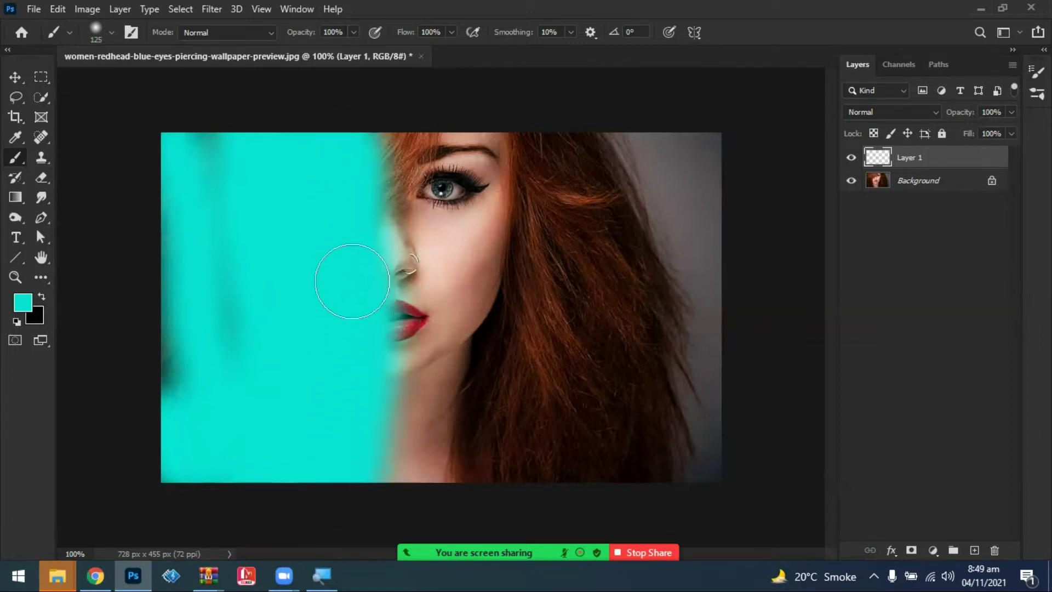
pyautogui.moveTo(348, 202)
pyautogui.mouseDown()
pyautogui.moveTo(347, 139)
pyautogui.moveTo(246, 189)
pyautogui.moveTo(214, 157)
pyautogui.moveTo(235, 393)
pyautogui.moveTo(172, 387)
pyautogui.moveTo(192, 254)
pyautogui.moveTo(191, 130)
pyautogui.moveTo(191, 202)
pyautogui.moveTo(242, 420)
pyautogui.mouseUp()
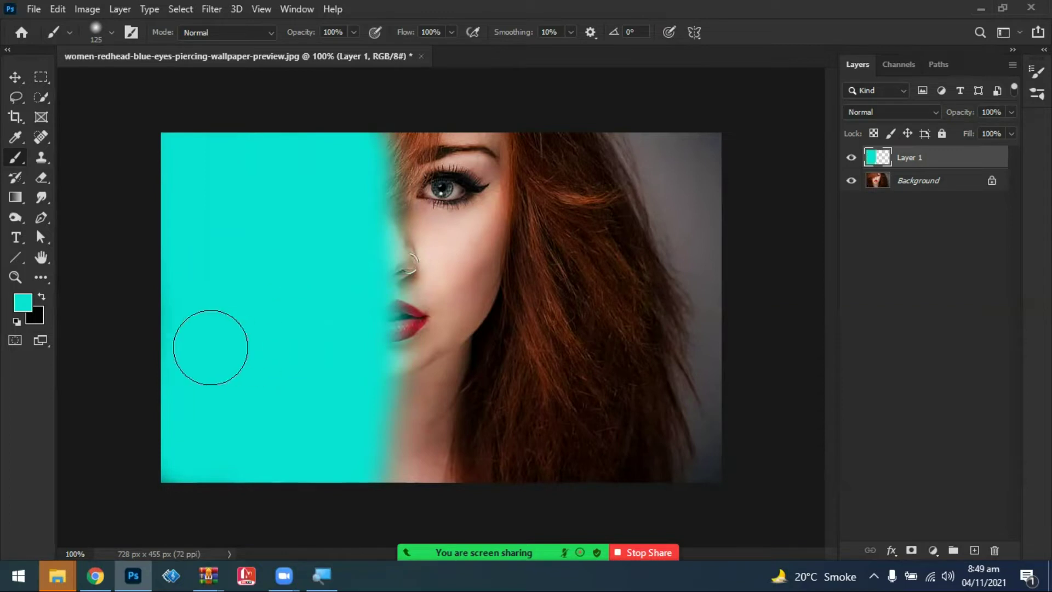
# Change the foreground color to orange f97e05 and return to the Brush tool
pyautogui.click(27, 301)
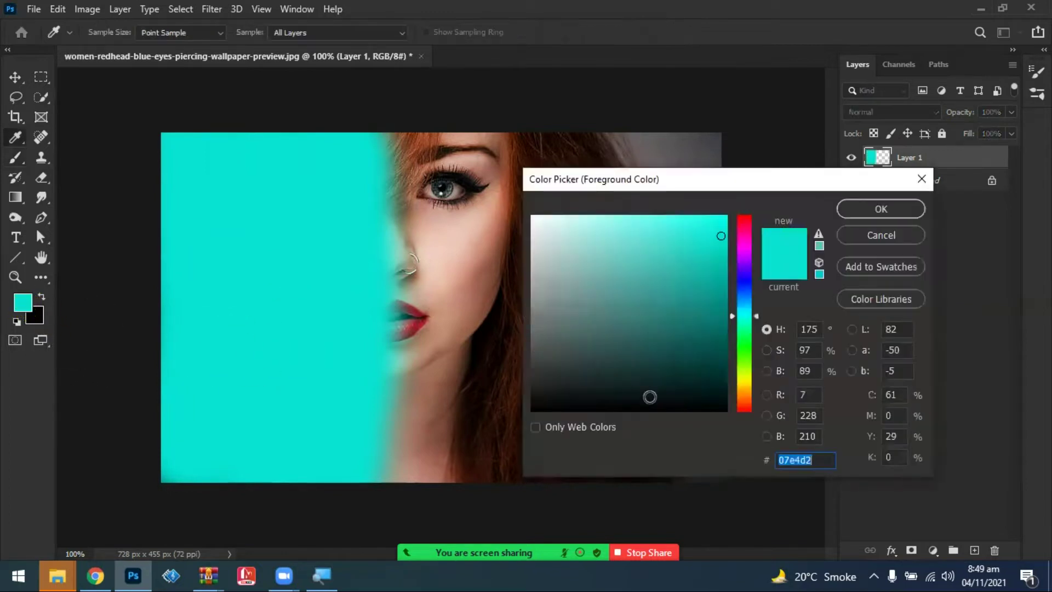
pyautogui.click(746, 401)
pyautogui.click(744, 389)
pyautogui.click(714, 294)
pyautogui.click(746, 395)
pyautogui.click(744, 384)
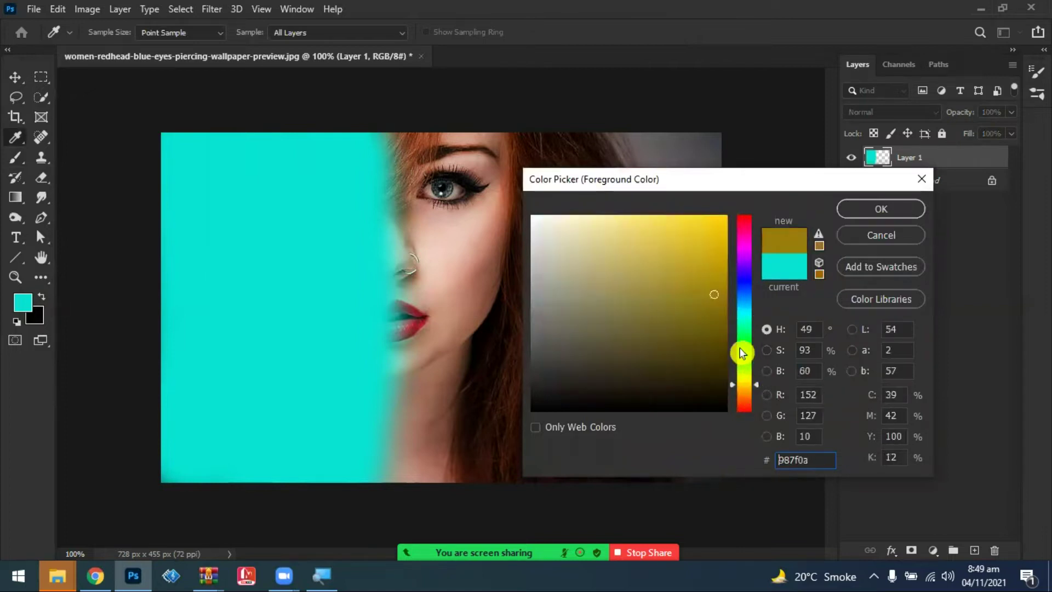
pyautogui.click(747, 395)
pyautogui.moveTo(721, 255); pyautogui.dragTo(717, 224)
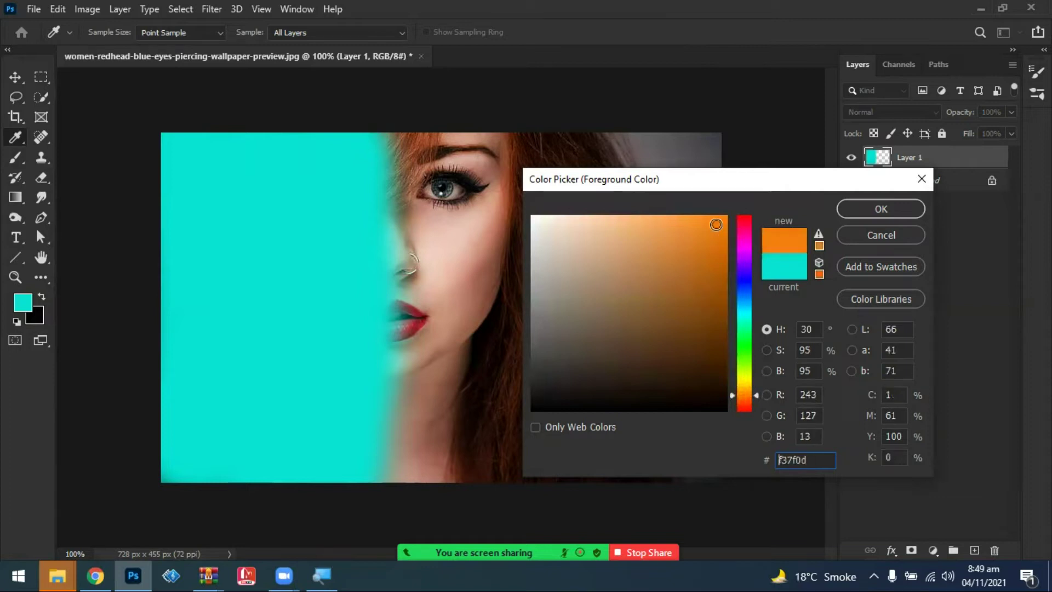
pyautogui.click(747, 386)
pyautogui.click(709, 254)
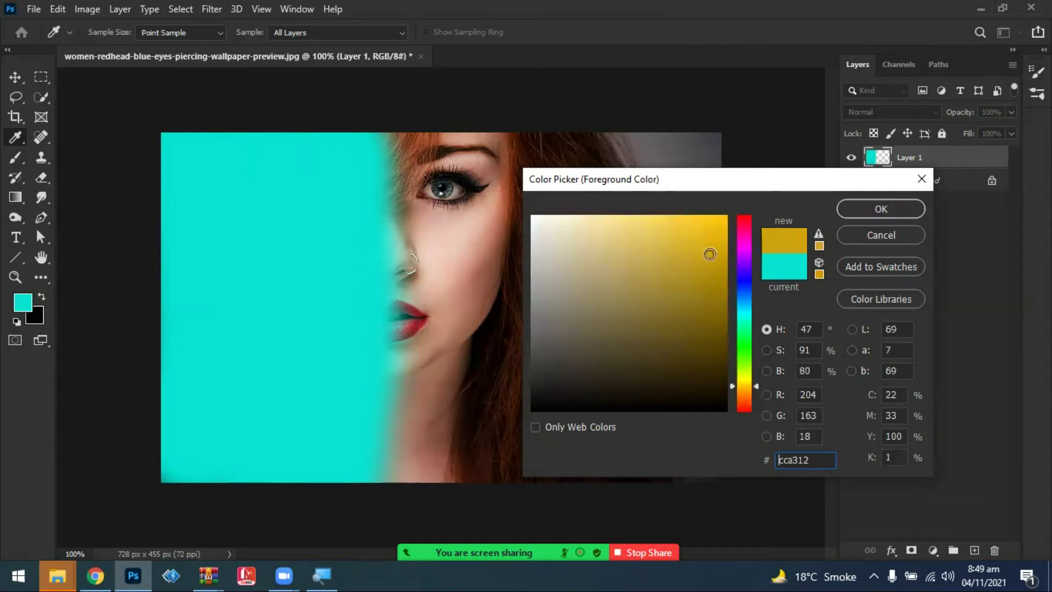
pyautogui.click(748, 395)
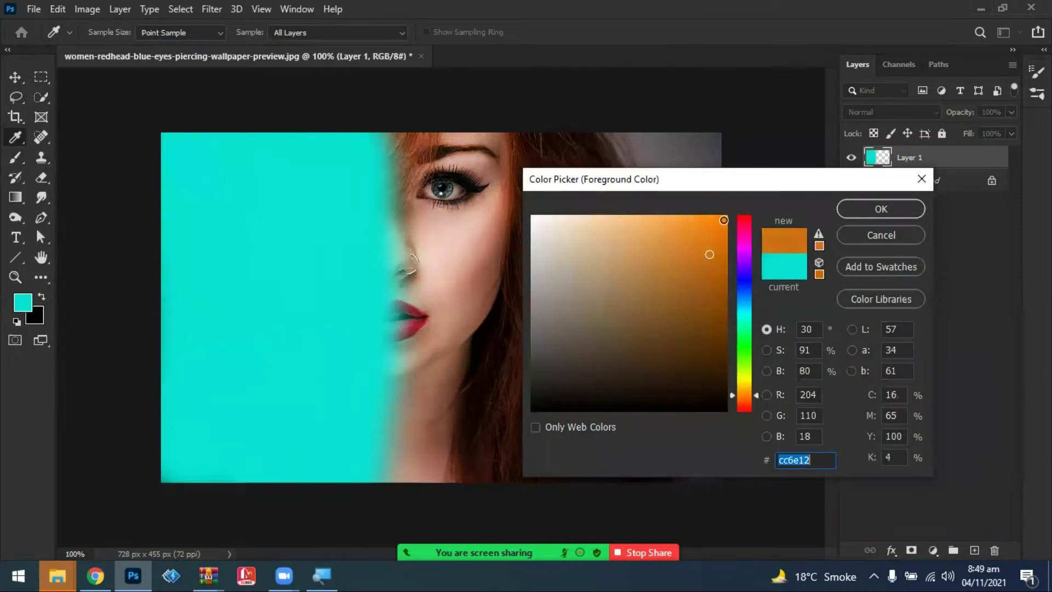
pyautogui.click(723, 220)
pyautogui.click(881, 209)
pyautogui.press('b')
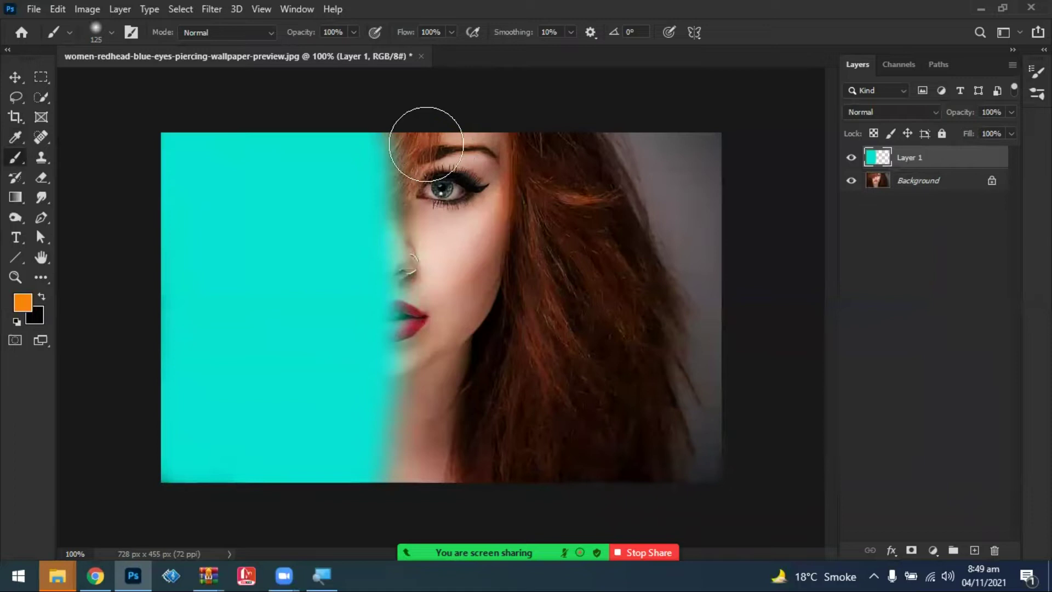
# Paint the right half of the portrait solid orange on Layer 1, up to the turquoise area
pyautogui.moveTo(426, 144)
pyautogui.mouseDown()
pyautogui.moveTo(434, 229)
pyautogui.moveTo(425, 471)
pyautogui.moveTo(423, 296)
pyautogui.mouseUp()
pyautogui.moveTo(421, 180)
pyautogui.mouseDown()
pyautogui.moveTo(451, 187)
pyautogui.moveTo(467, 484)
pyautogui.moveTo(424, 484)
pyautogui.moveTo(423, 474)
pyautogui.moveTo(486, 453)
pyautogui.moveTo(515, 331)
pyautogui.moveTo(522, 182)
pyautogui.moveTo(554, 152)
pyautogui.moveTo(502, 160)
pyautogui.moveTo(529, 250)
pyautogui.moveTo(492, 190)
pyautogui.moveTo(590, 128)
pyautogui.moveTo(591, 214)
pyautogui.moveTo(645, 188)
pyautogui.moveTo(691, 138)
pyautogui.moveTo(715, 212)
pyautogui.moveTo(715, 344)
pyautogui.moveTo(685, 470)
pyautogui.mouseUp()
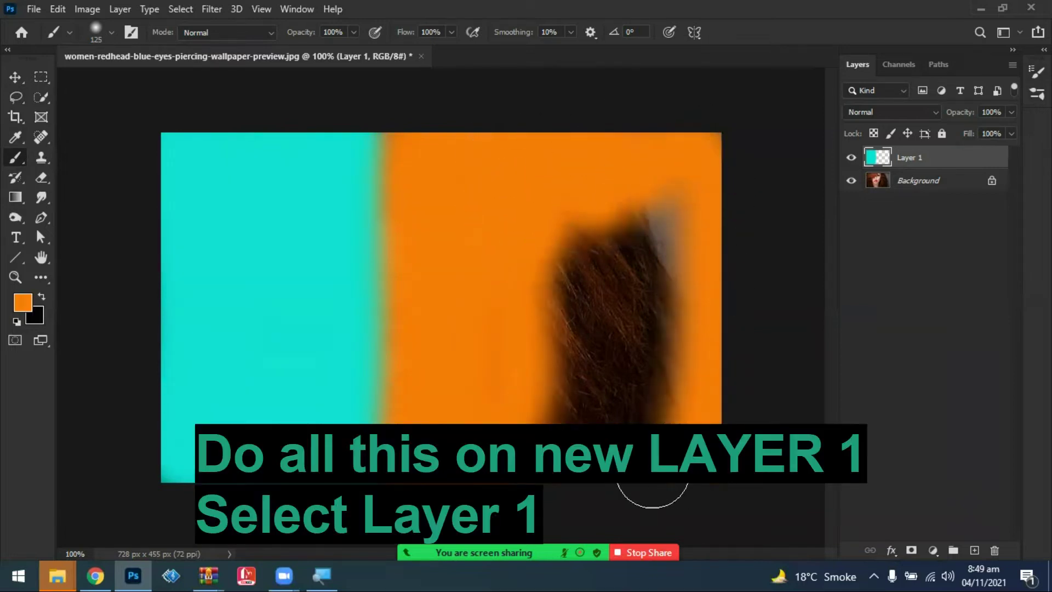
pyautogui.moveTo(520, 476)
pyautogui.mouseDown()
pyautogui.moveTo(662, 355)
pyautogui.moveTo(680, 224)
pyautogui.moveTo(608, 279)
pyautogui.moveTo(576, 398)
pyautogui.moveTo(580, 425)
pyautogui.moveTo(690, 416)
pyautogui.moveTo(657, 260)
pyautogui.moveTo(556, 225)
pyautogui.moveTo(578, 350)
pyautogui.moveTo(553, 425)
pyautogui.moveTo(511, 350)
pyautogui.moveTo(557, 230)
pyautogui.moveTo(452, 175)
pyautogui.mouseUp()
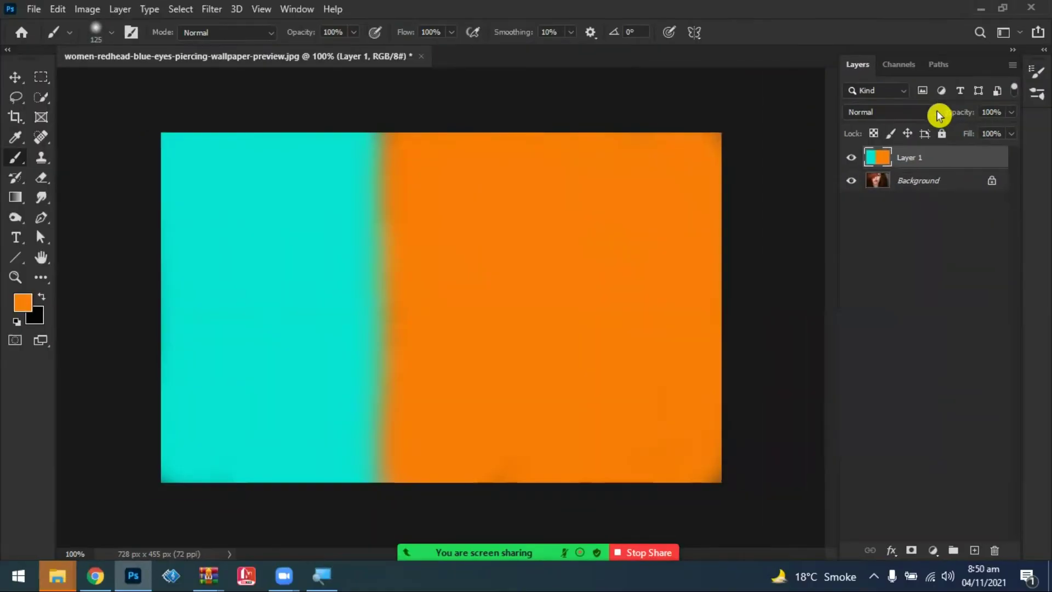
# Set the blend mode of the painted Layer 1 to Subtract and keep that layer selected
pyautogui.click(939, 114)
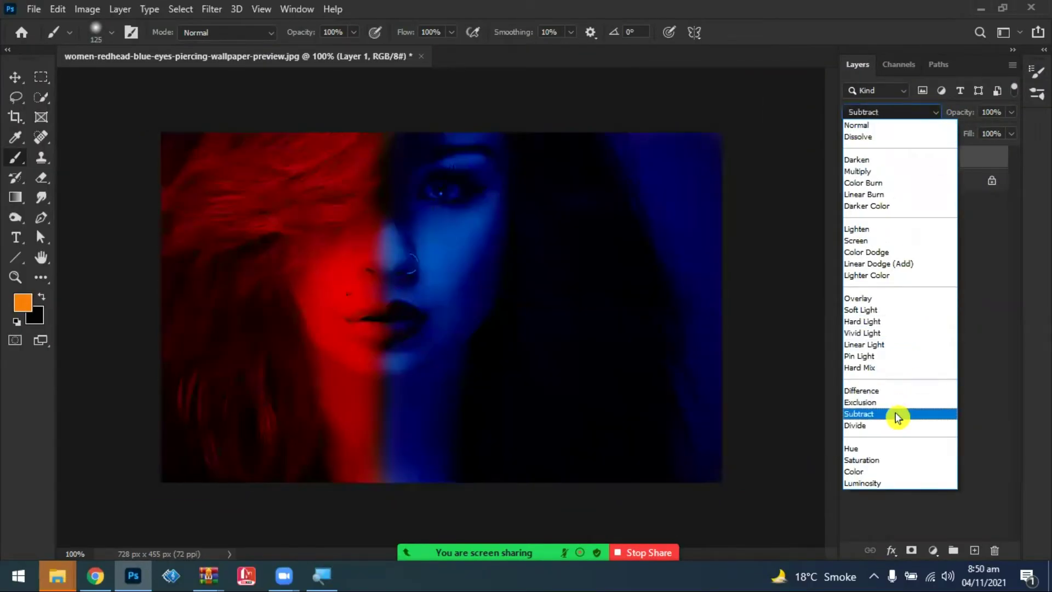
pyautogui.click(897, 418)
pyautogui.click(883, 407)
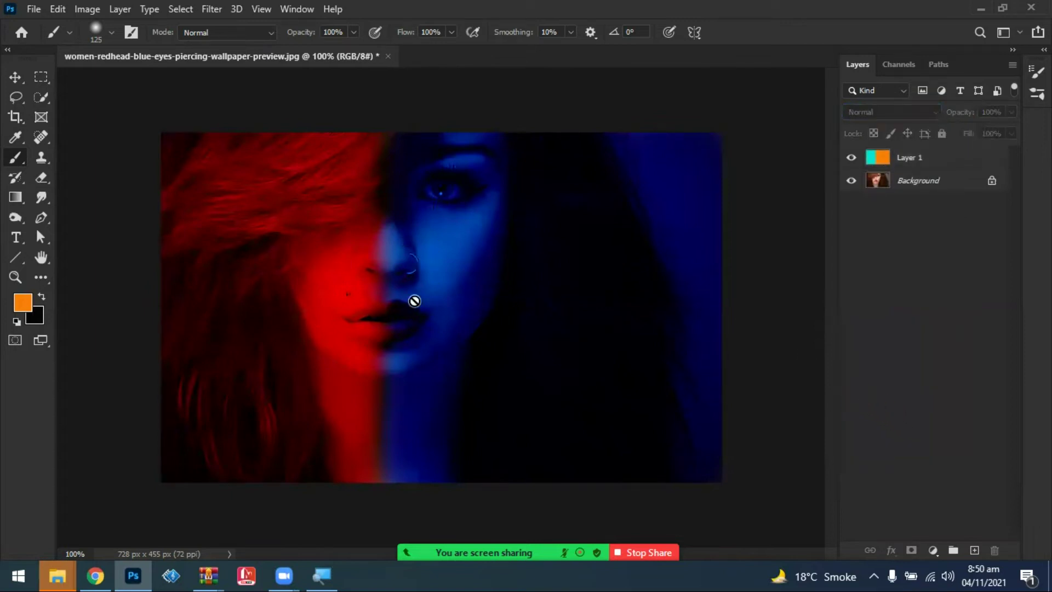
pyautogui.click(948, 159)
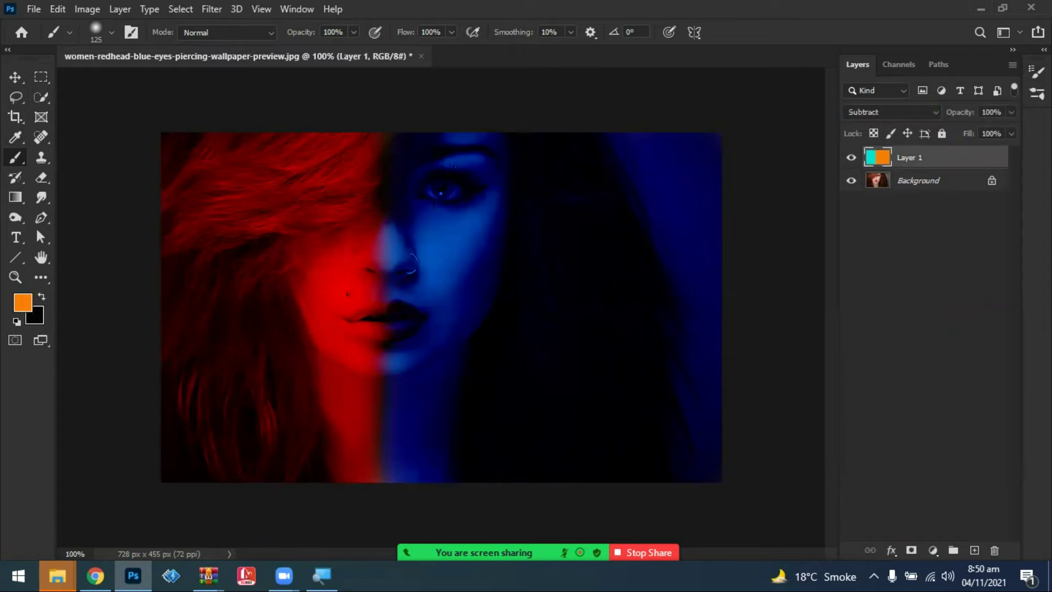
# Slightly lower the fill and the opacity of Layer 1 to soften the red and blue color effect
pyautogui.click(1011, 135)
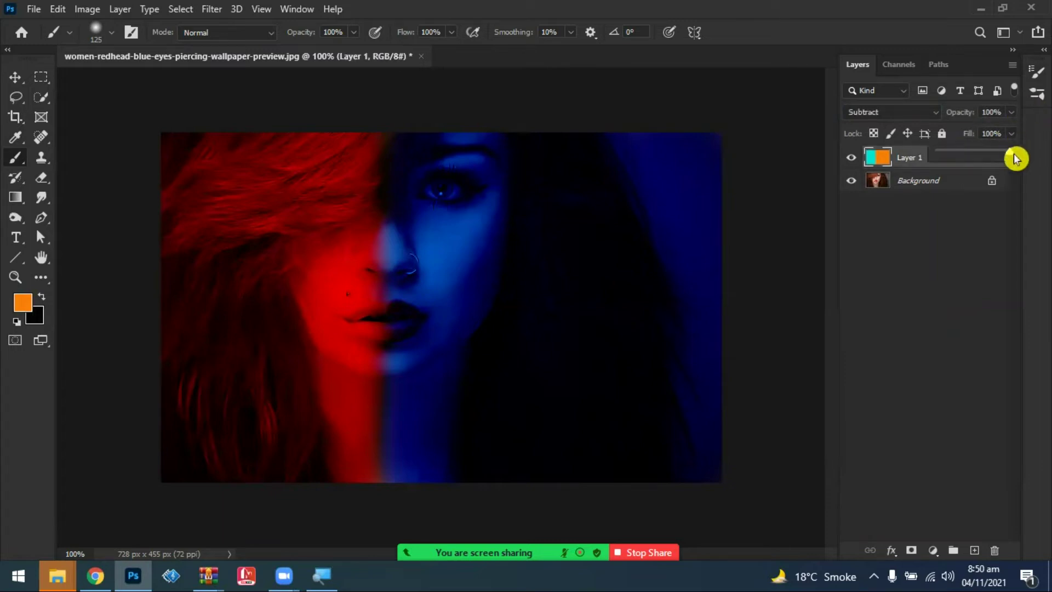
pyautogui.moveTo(1008, 157)
pyautogui.mouseDown()
pyautogui.moveTo(982, 157)
pyautogui.moveTo(1001, 153)
pyautogui.mouseUp()
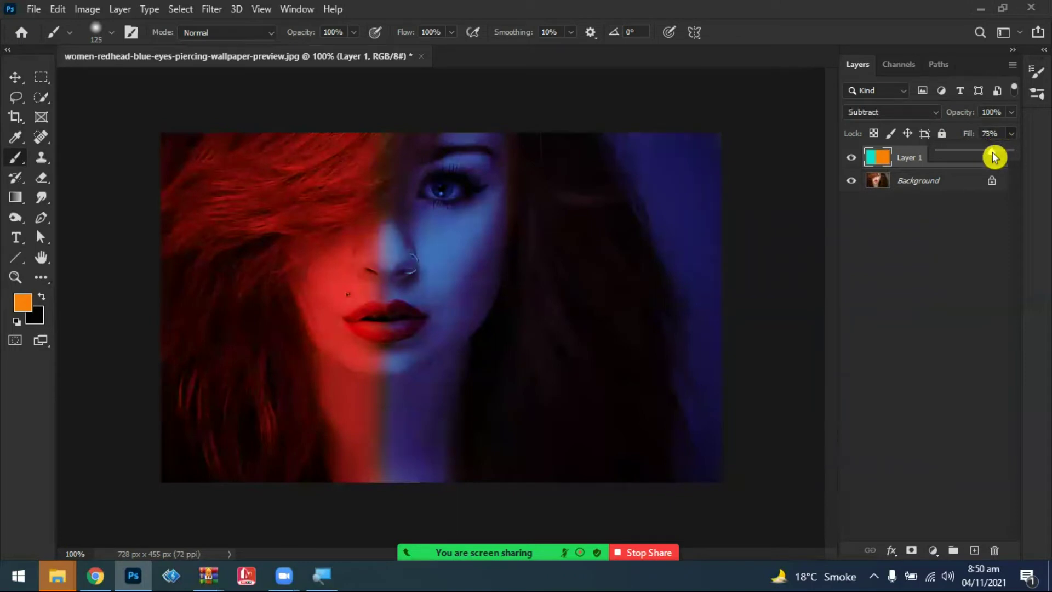
pyautogui.moveTo(1004, 152); pyautogui.dragTo(1006, 153)
pyautogui.click(1013, 114)
pyautogui.click(1013, 113)
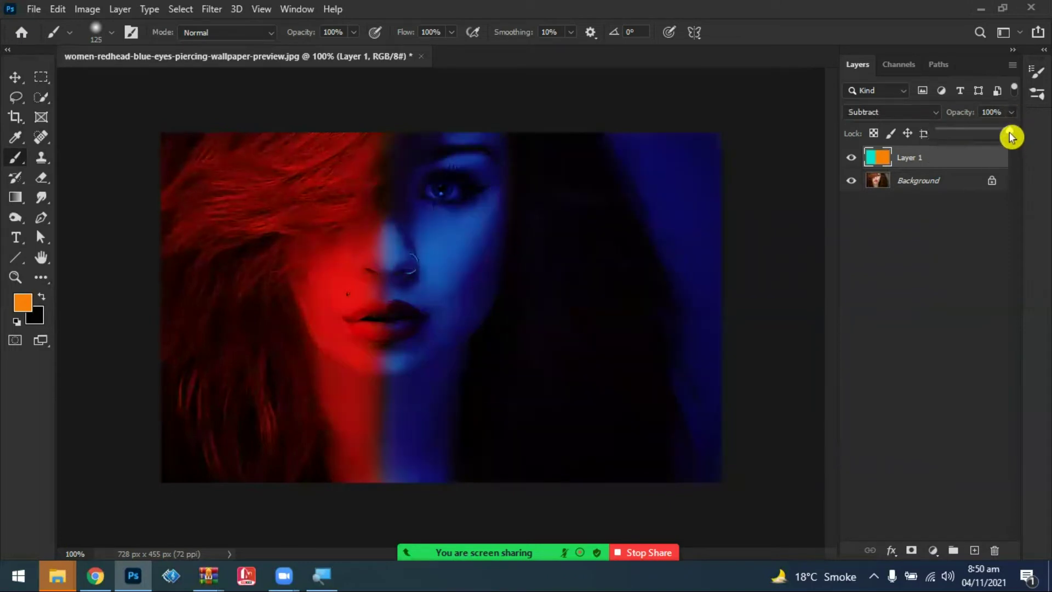
pyautogui.moveTo(1006, 132); pyautogui.dragTo(1001, 131)
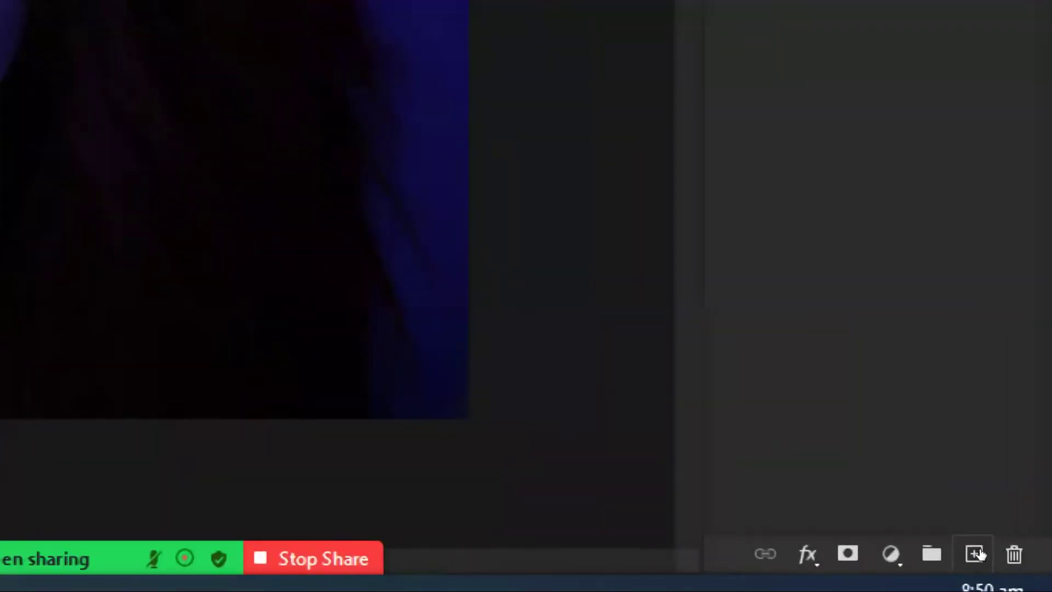
# Add a new layer above Layer 1 and set the foreground color to near-black 040404
pyautogui.click(976, 554)
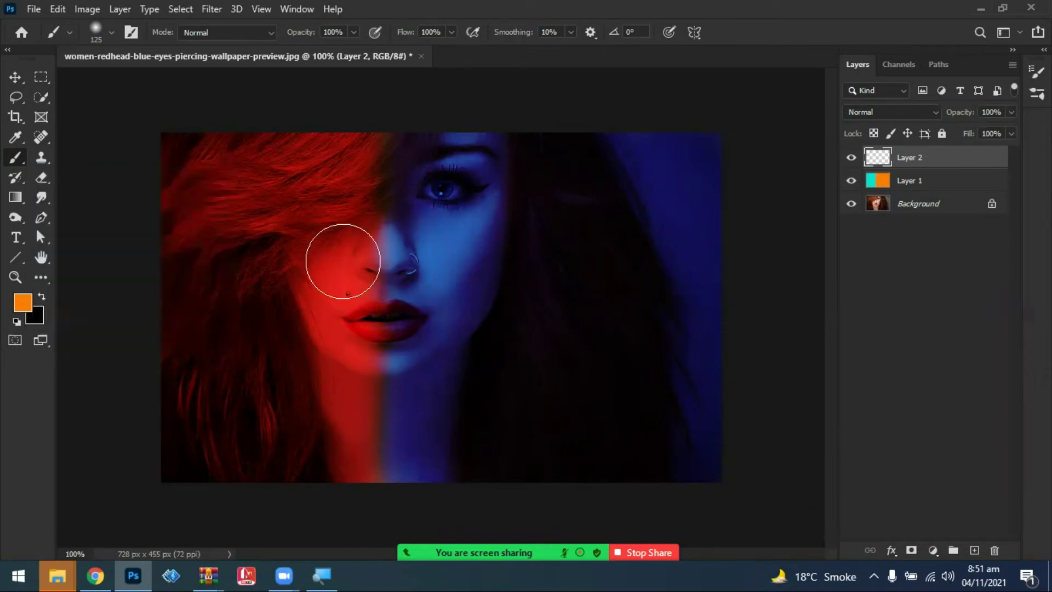
pyautogui.click(22, 306)
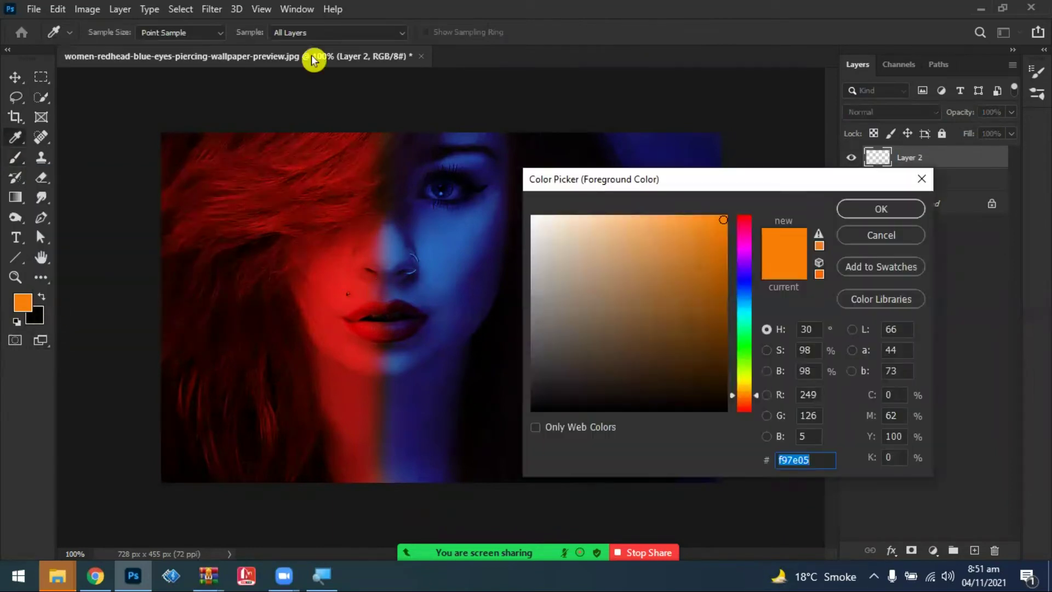
pyautogui.click(546, 408)
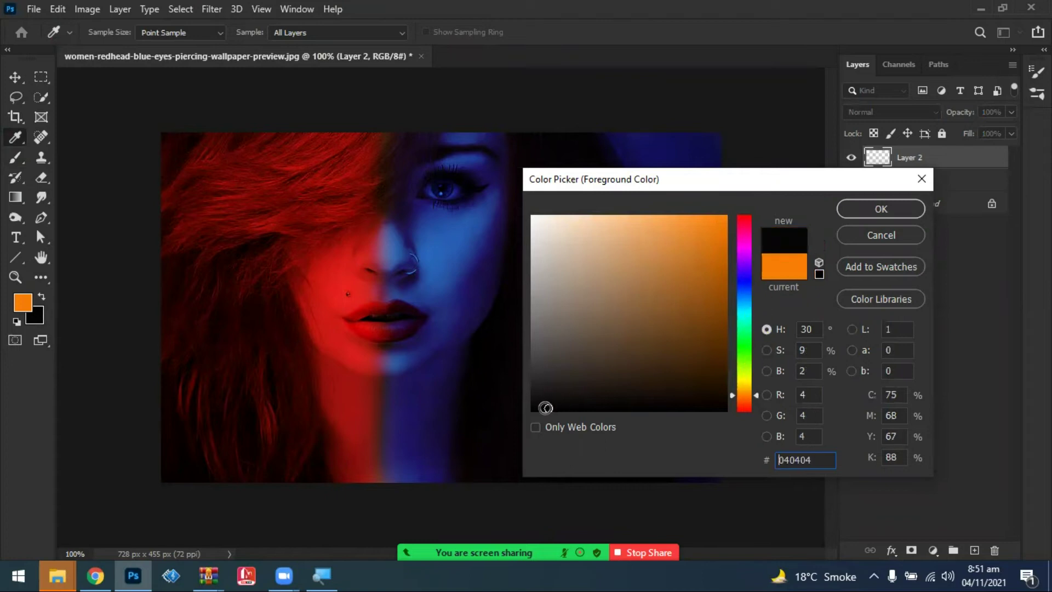
pyautogui.click(881, 209)
# Paint the hair and background on both sides of the face black on Layer 2 and set its blend mode to Hard Light
pyautogui.moveTo(195, 153)
pyautogui.mouseDown()
pyautogui.moveTo(200, 175)
pyautogui.moveTo(227, 182)
pyautogui.moveTo(388, 145)
pyautogui.moveTo(262, 220)
pyautogui.moveTo(201, 298)
pyautogui.moveTo(187, 300)
pyautogui.moveTo(205, 447)
pyautogui.moveTo(278, 466)
pyautogui.moveTo(289, 388)
pyautogui.moveTo(267, 294)
pyautogui.moveTo(245, 354)
pyautogui.moveTo(277, 252)
pyautogui.moveTo(360, 178)
pyautogui.moveTo(234, 143)
pyautogui.moveTo(272, 141)
pyautogui.mouseUp()
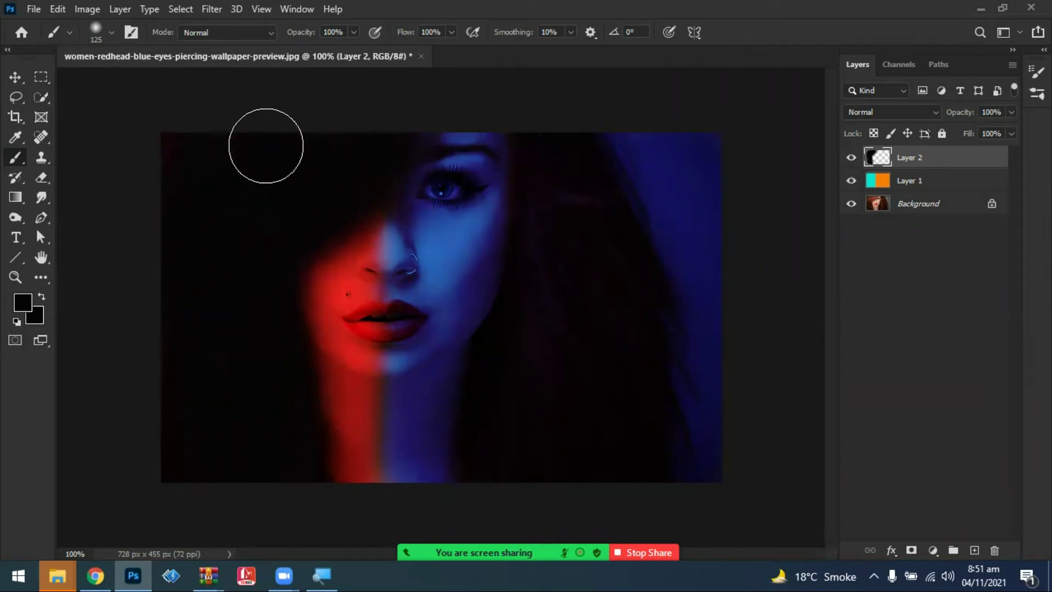
pyautogui.moveTo(700, 427)
pyautogui.mouseDown()
pyautogui.moveTo(696, 182)
pyautogui.moveTo(603, 154)
pyautogui.moveTo(652, 226)
pyautogui.moveTo(636, 158)
pyautogui.moveTo(722, 156)
pyautogui.moveTo(586, 215)
pyautogui.moveTo(502, 411)
pyautogui.moveTo(501, 460)
pyautogui.mouseUp()
pyautogui.moveTo(531, 411)
pyautogui.mouseDown()
pyautogui.moveTo(570, 201)
pyautogui.moveTo(654, 160)
pyautogui.moveTo(674, 400)
pyautogui.mouseUp()
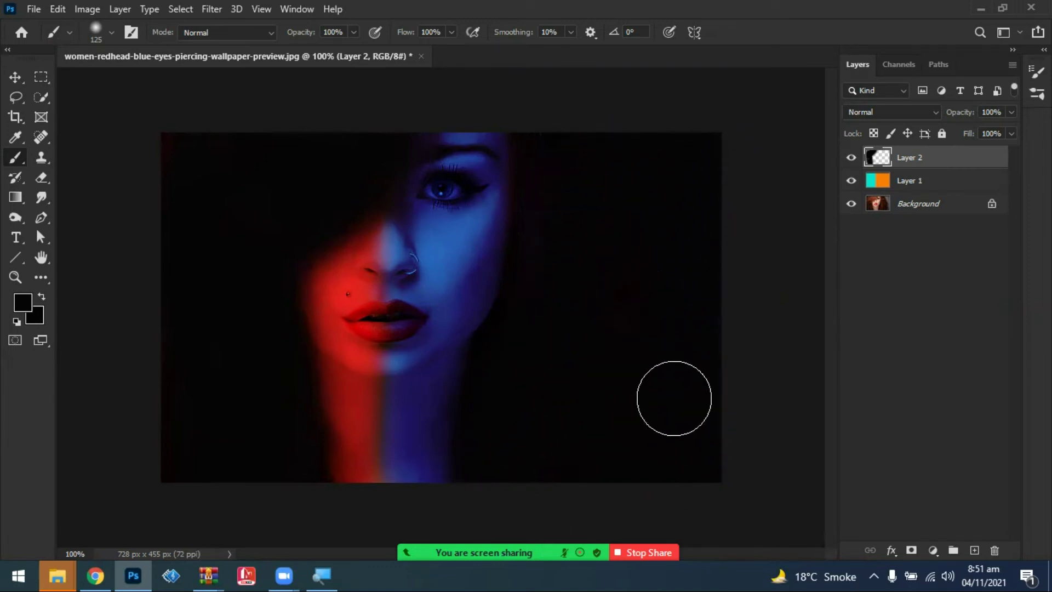
pyautogui.click(934, 113)
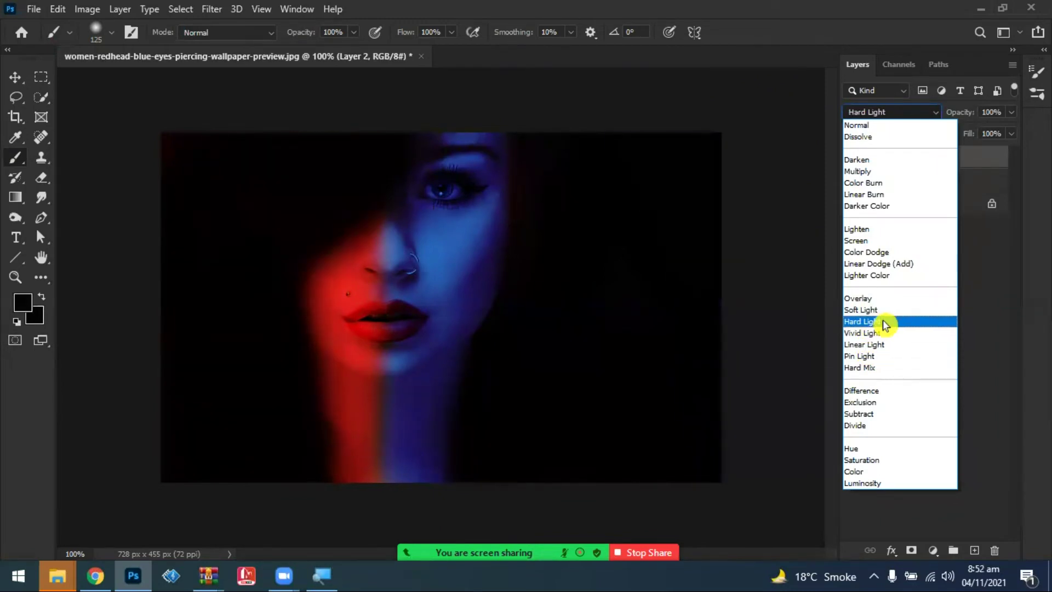
pyautogui.click(865, 323)
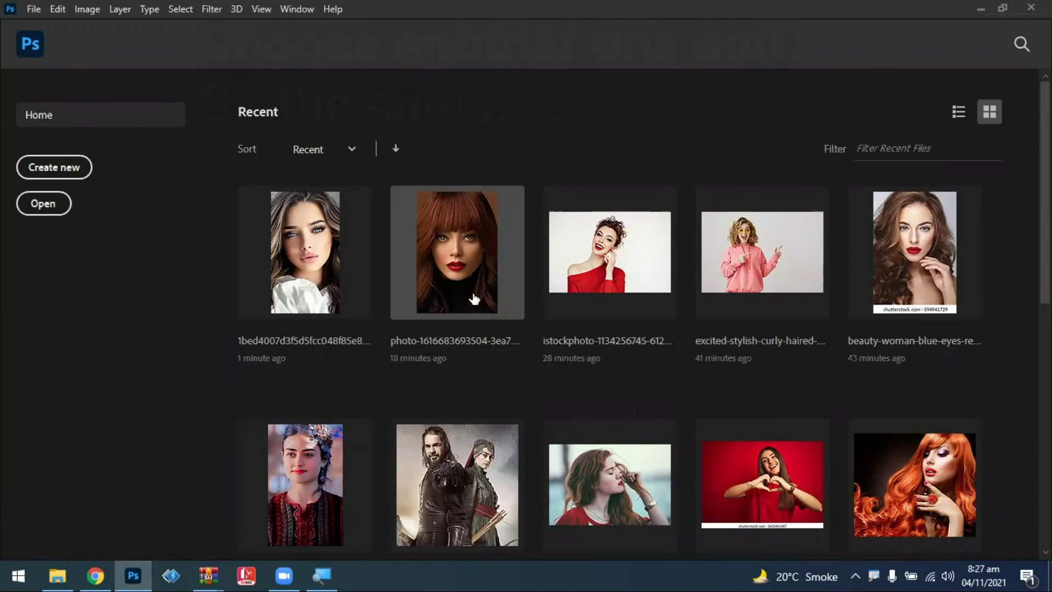
pyautogui.click(34, 11)
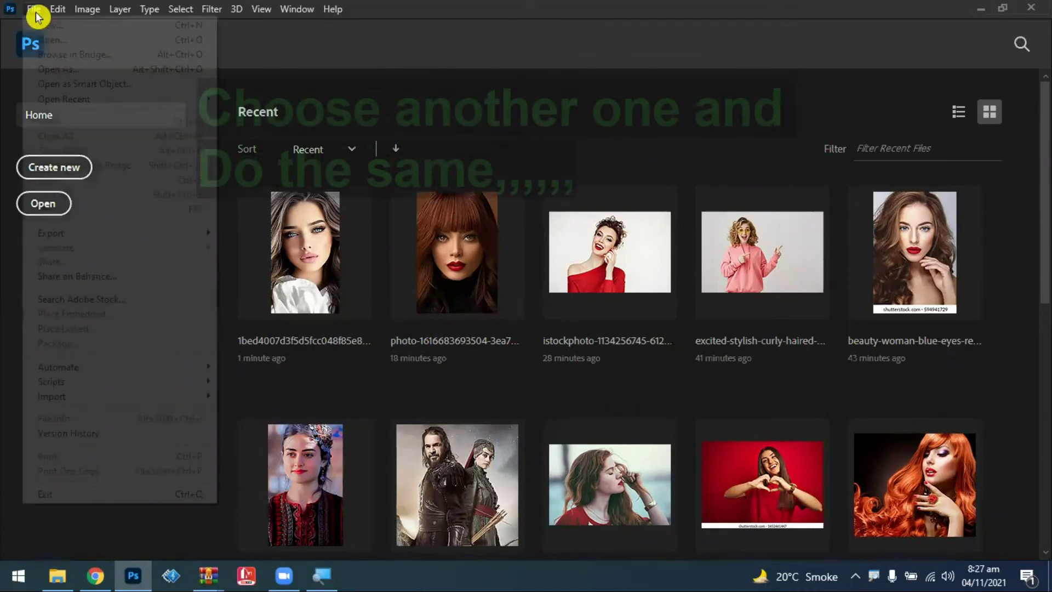
pyautogui.click(48, 40)
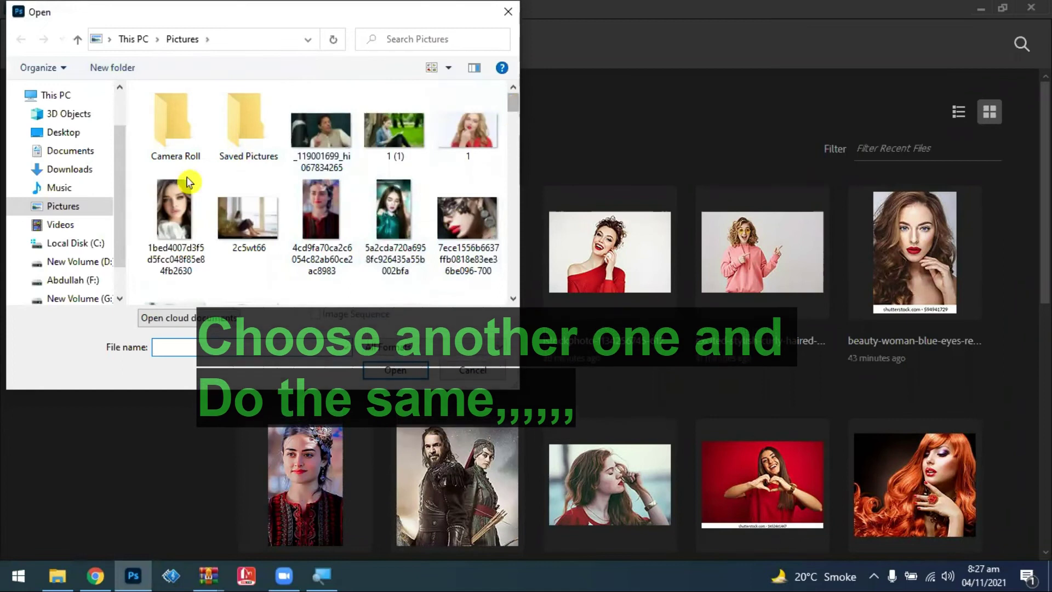
pyautogui.click(180, 204)
pyautogui.moveTo(515, 102); pyautogui.dragTo(520, 247)
pyautogui.click(478, 226)
pyautogui.click(395, 370)
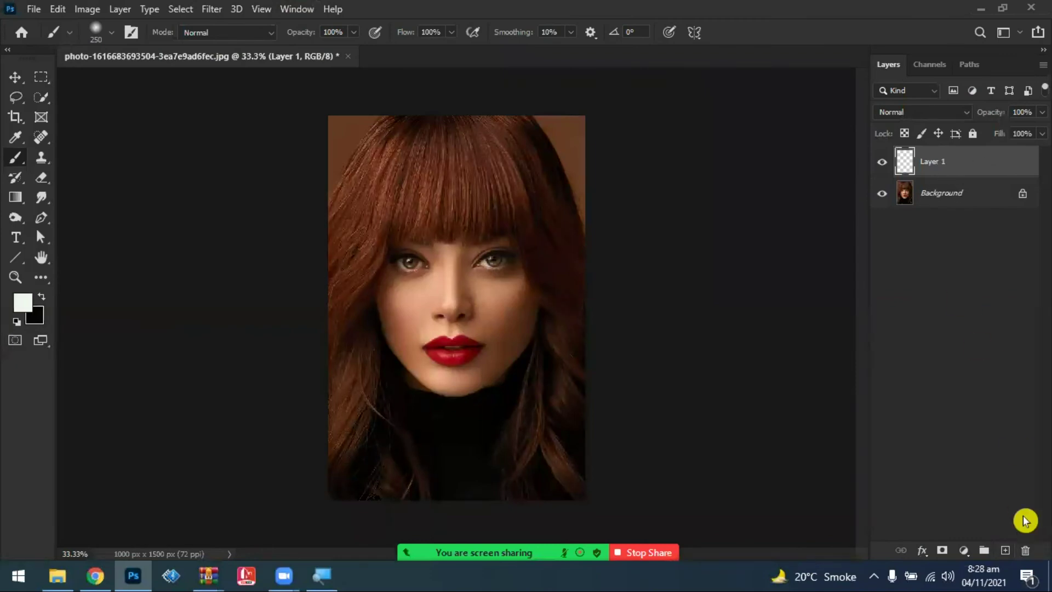
# Replace the empty Layer 1 with a fresh blank layer and select the Brush tool
pyautogui.moveTo(990, 210); pyautogui.dragTo(1025, 550)
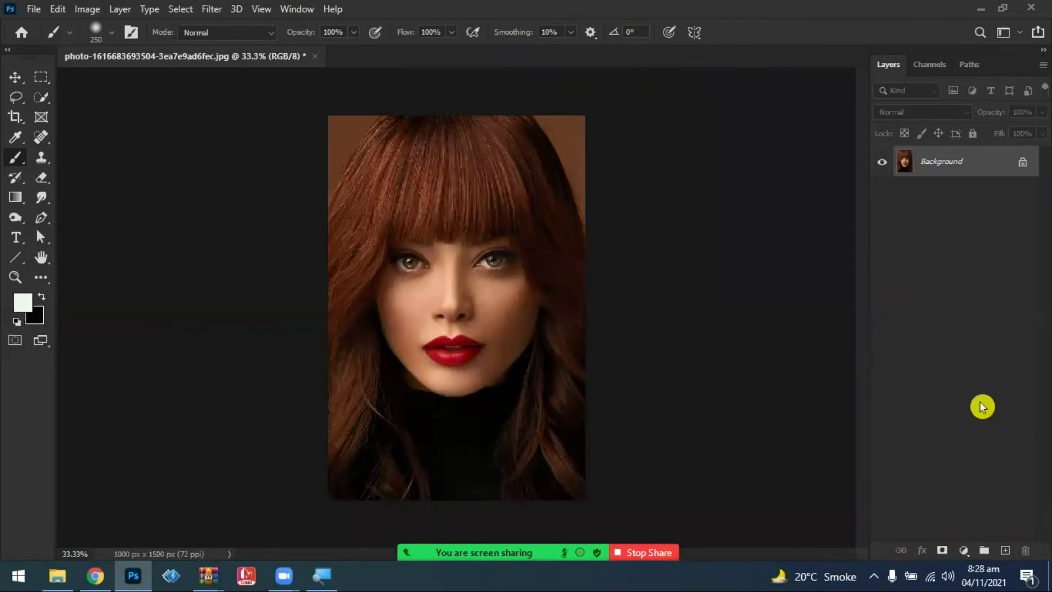
pyautogui.click(1006, 550)
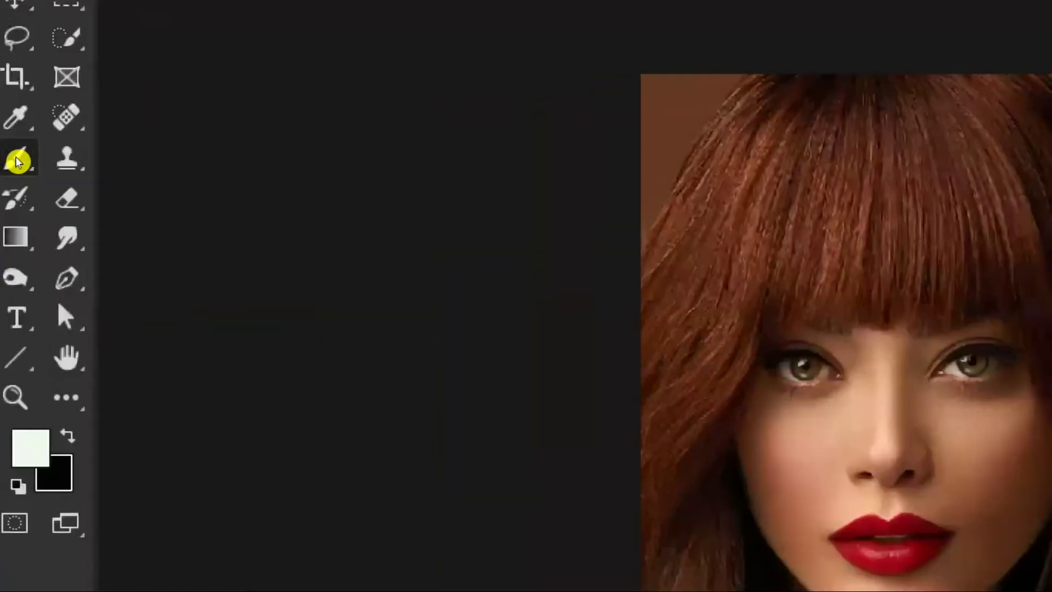
pyautogui.rightClick(17, 159)
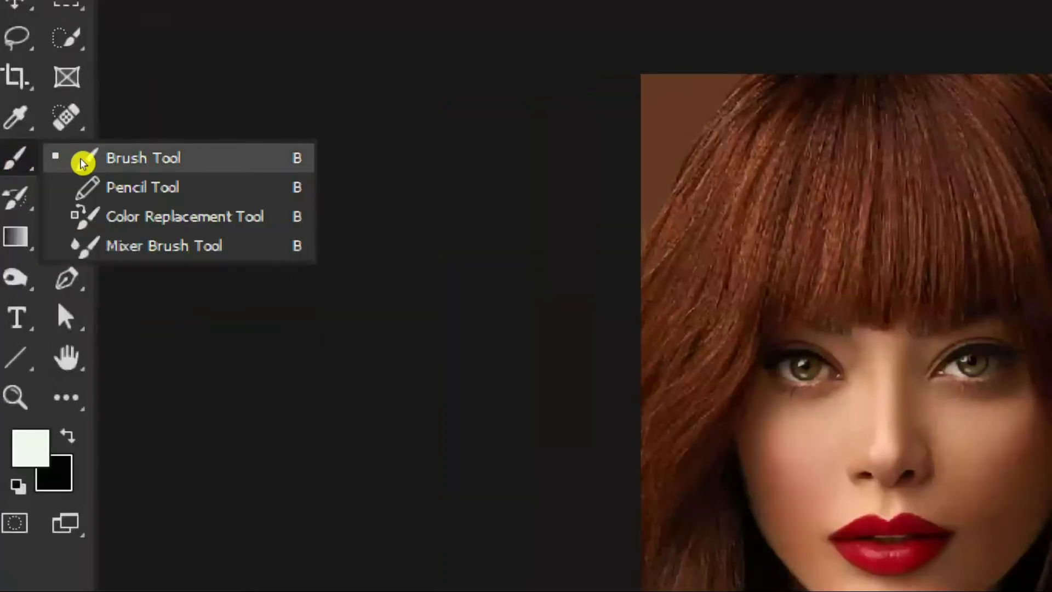
pyautogui.click(49, 160)
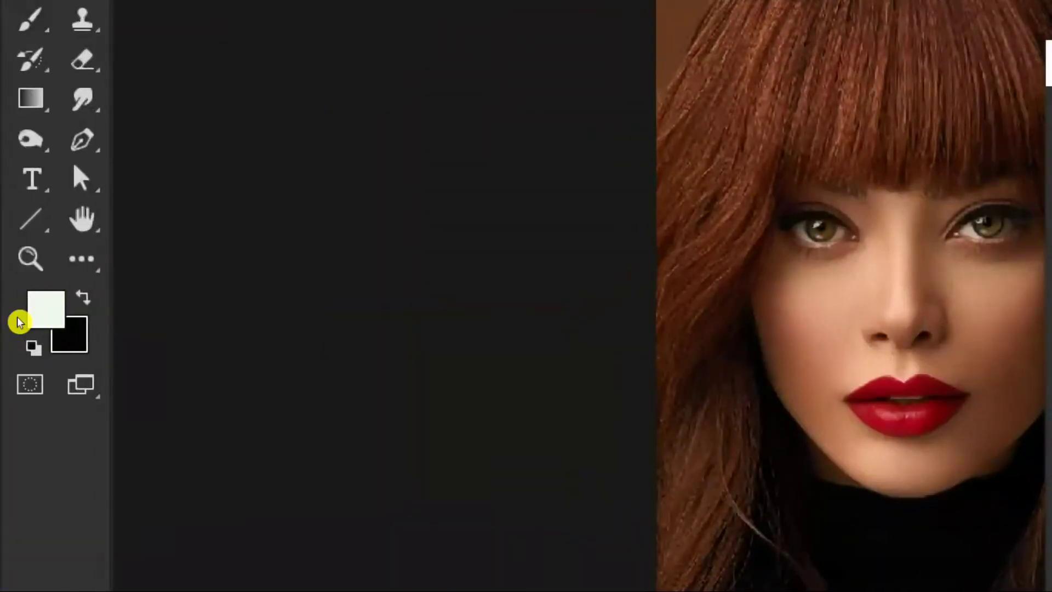
# Change the foreground color to red f60431 and return to the Brush tool
pyautogui.click(29, 321)
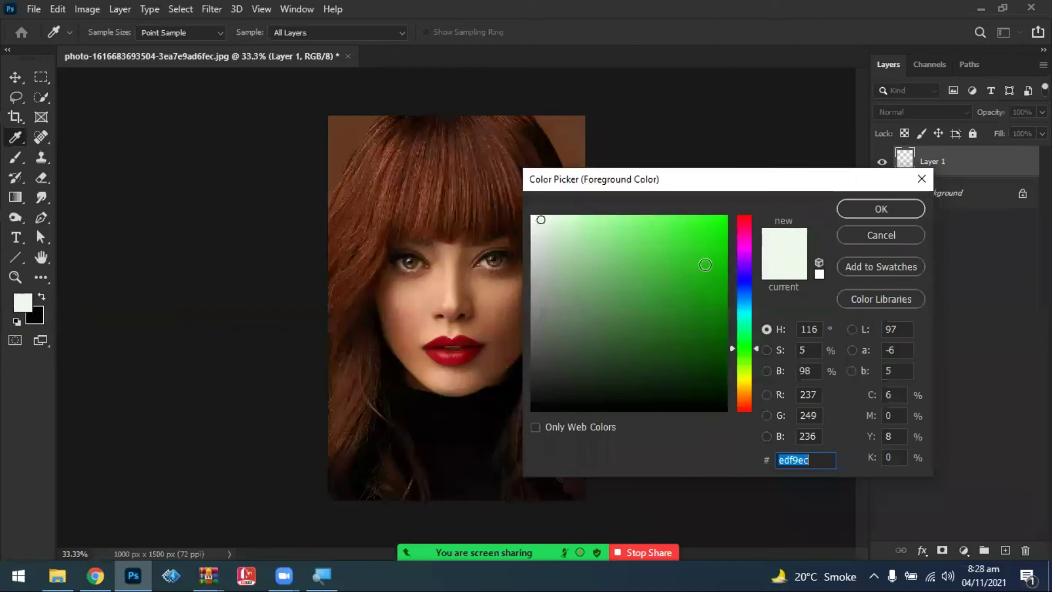
pyautogui.click(749, 226)
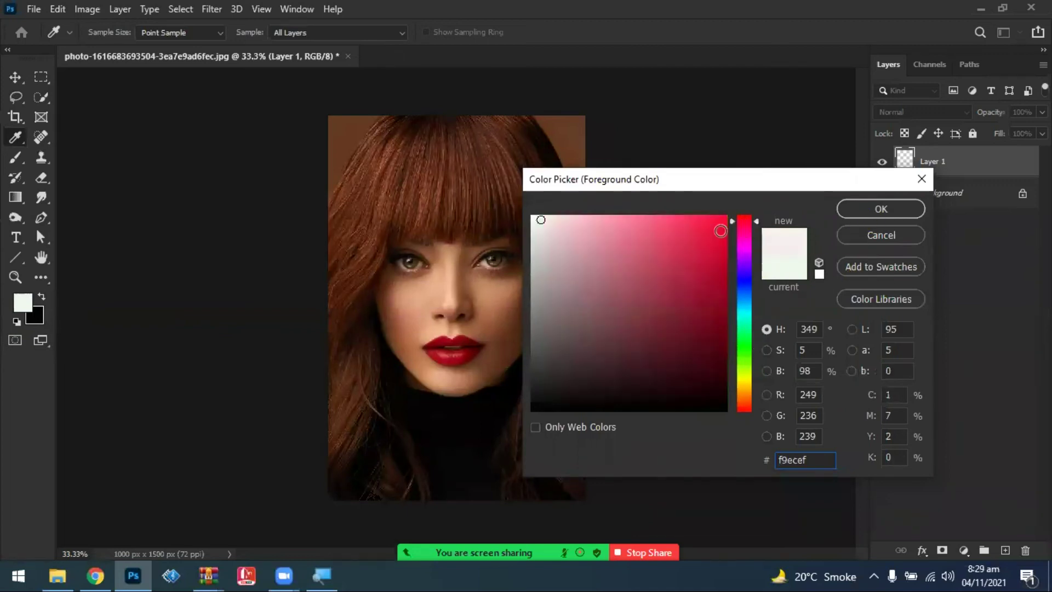
pyautogui.click(724, 222)
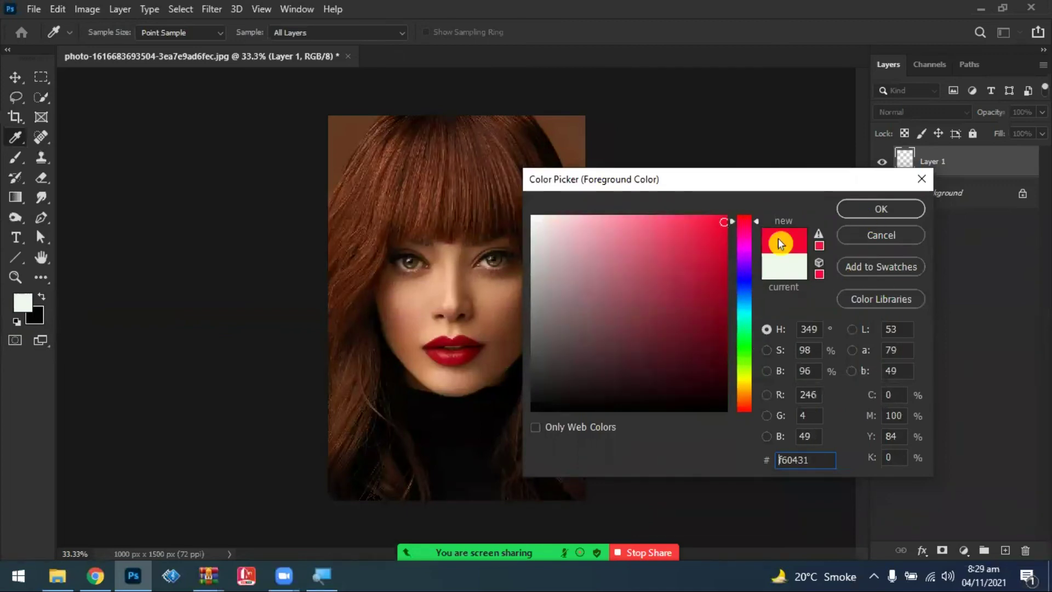
pyautogui.click(876, 209)
pyautogui.press('b')
# Paint the left half of the portrait solid red on Layer 1, with a roughly straight edge down the middle of the face
pyautogui.click(353, 135)
pyautogui.moveTo(353, 135)
pyautogui.mouseDown()
pyautogui.moveTo(341, 276)
pyautogui.moveTo(366, 498)
pyautogui.moveTo(357, 432)
pyautogui.moveTo(337, 454)
pyautogui.moveTo(392, 342)
pyautogui.moveTo(413, 197)
pyautogui.moveTo(401, 143)
pyautogui.moveTo(386, 144)
pyautogui.moveTo(384, 210)
pyautogui.mouseUp()
pyautogui.moveTo(388, 300)
pyautogui.mouseDown()
pyautogui.moveTo(383, 414)
pyautogui.moveTo(432, 113)
pyautogui.moveTo(430, 147)
pyautogui.mouseUp()
pyautogui.moveTo(423, 221)
pyautogui.mouseDown()
pyautogui.moveTo(430, 431)
pyautogui.moveTo(411, 500)
pyautogui.moveTo(411, 391)
pyautogui.moveTo(409, 494)
pyautogui.mouseUp()
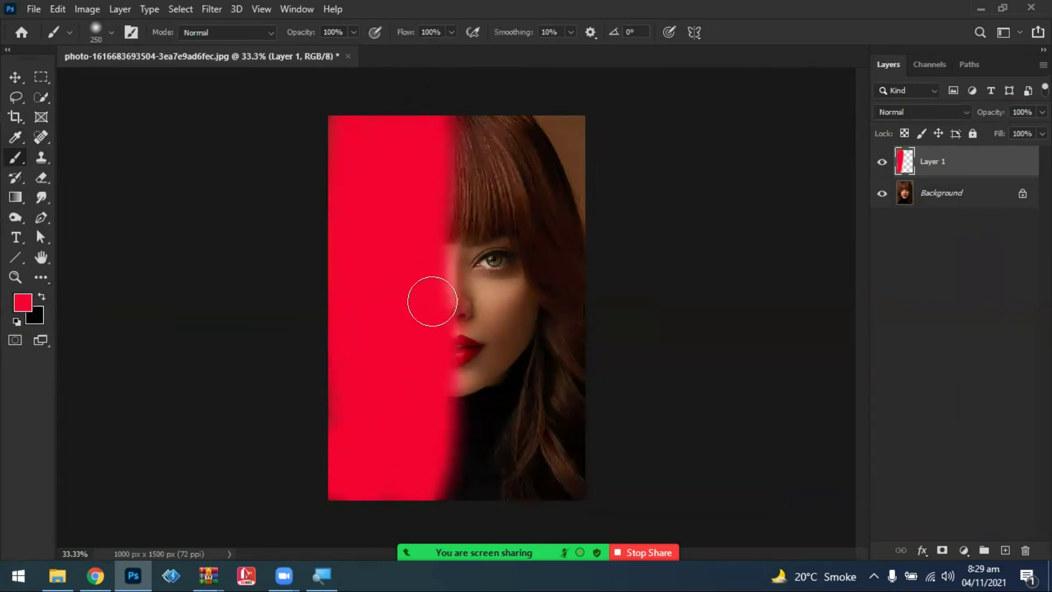
pyautogui.hotkey('ctrl', 'z')
pyautogui.moveTo(436, 115)
pyautogui.mouseDown()
pyautogui.moveTo(416, 274)
pyautogui.moveTo(412, 458)
pyautogui.mouseUp()
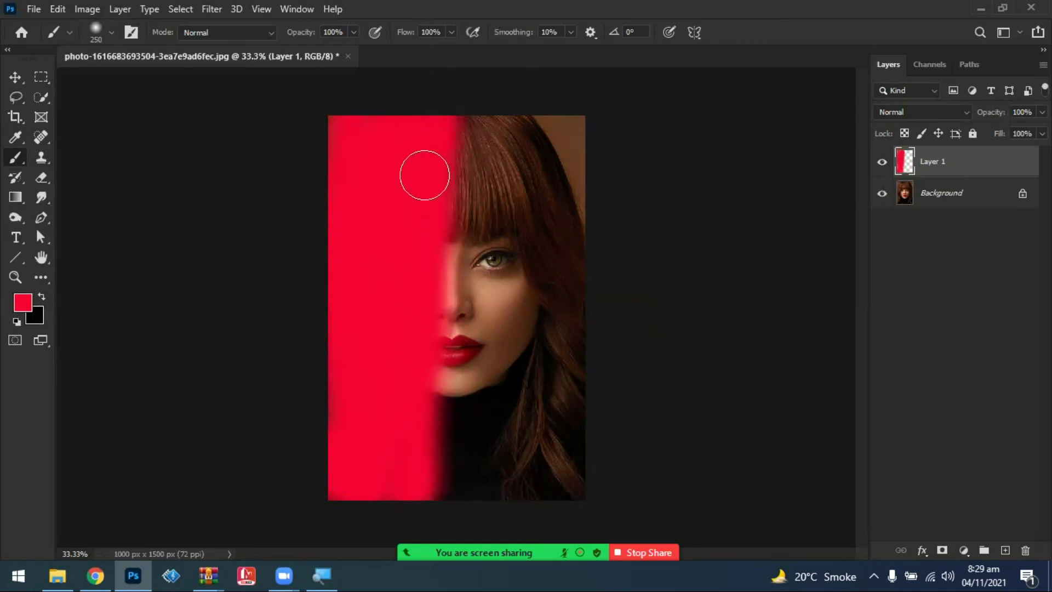
pyautogui.moveTo(429, 329); pyautogui.dragTo(418, 474)
# Set the foreground color to yellow fbe105 and paint the right half of the portrait with it on Layer 1, up to the red area
pyautogui.click(23, 302)
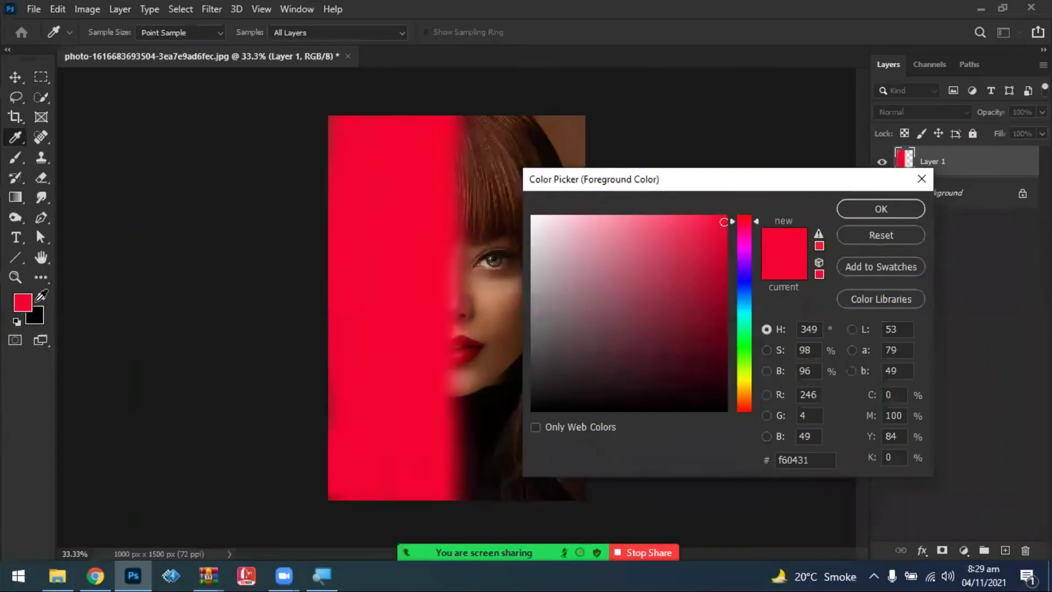
pyautogui.moveTo(745, 392); pyautogui.dragTo(748, 384)
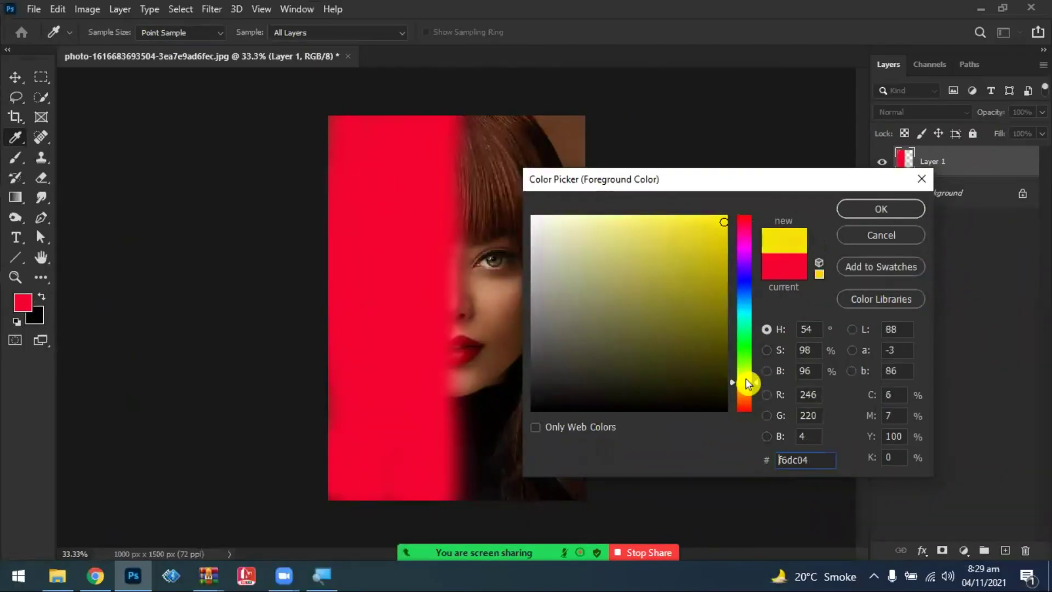
pyautogui.moveTo(723, 222)
pyautogui.mouseDown()
pyautogui.moveTo(640, 260)
pyautogui.moveTo(730, 223)
pyautogui.mouseUp()
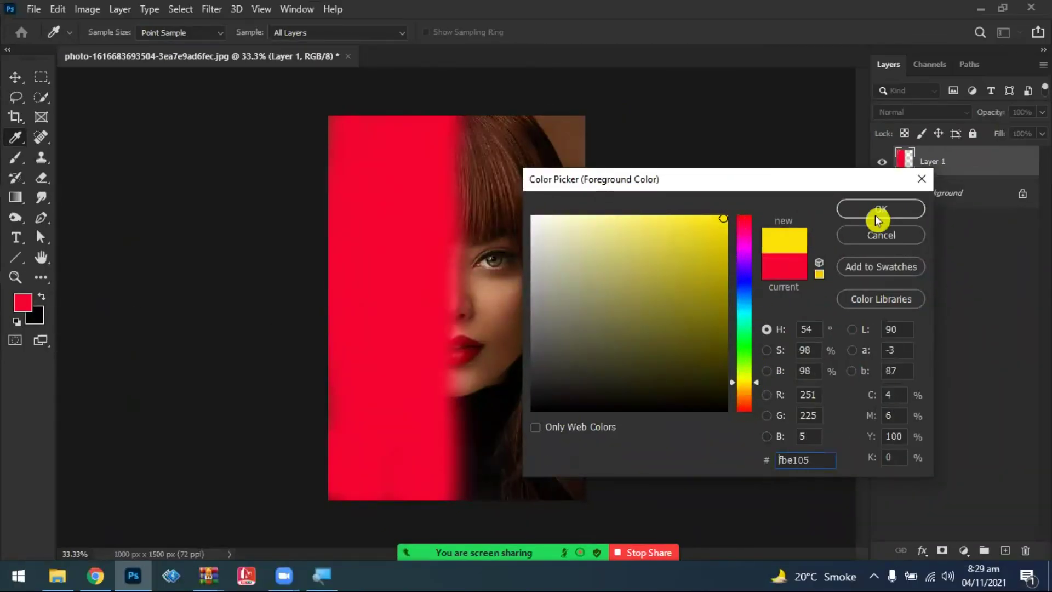
pyautogui.click(881, 209)
pyautogui.press('b')
pyautogui.moveTo(566, 128)
pyautogui.mouseDown()
pyautogui.moveTo(582, 231)
pyautogui.moveTo(583, 495)
pyautogui.moveTo(569, 234)
pyautogui.moveTo(528, 251)
pyautogui.moveTo(545, 493)
pyautogui.moveTo(549, 99)
pyautogui.moveTo(494, 140)
pyautogui.moveTo(491, 112)
pyautogui.moveTo(484, 130)
pyautogui.moveTo(482, 403)
pyautogui.moveTo(526, 416)
pyautogui.moveTo(476, 134)
pyautogui.moveTo(483, 492)
pyautogui.moveTo(517, 148)
pyautogui.mouseUp()
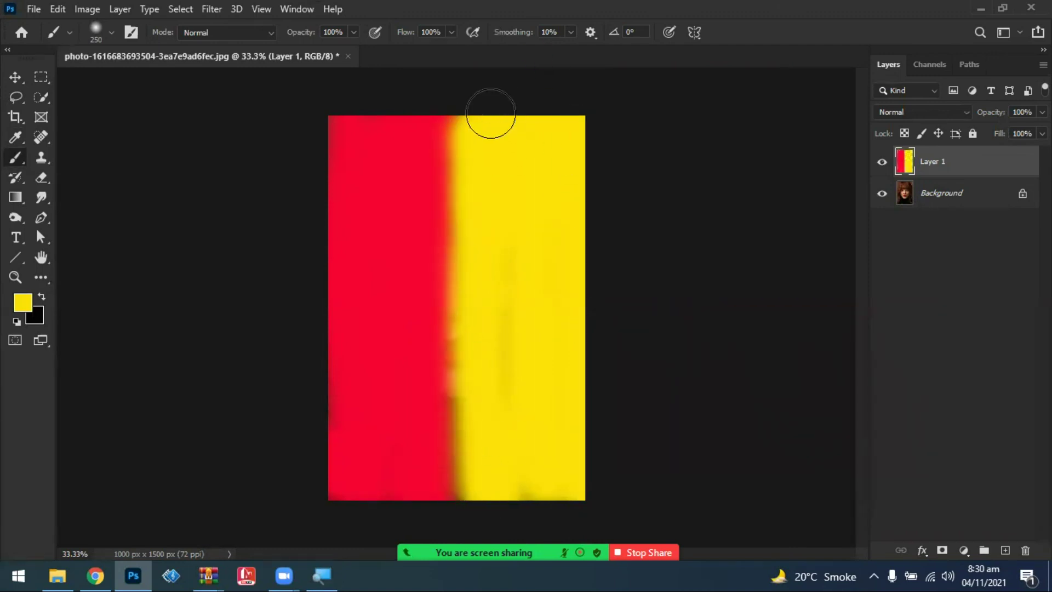
pyautogui.moveTo(491, 113); pyautogui.dragTo(469, 134)
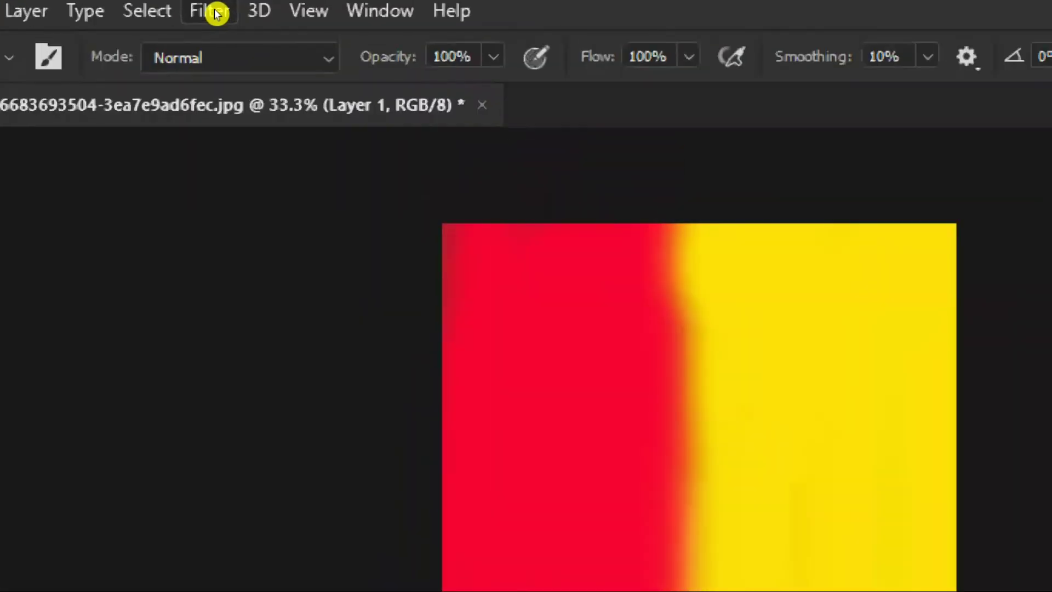
# Apply a Gaussian Blur with a radius of 0.1 pixels to the painted Layer 1
pyautogui.click(214, 10)
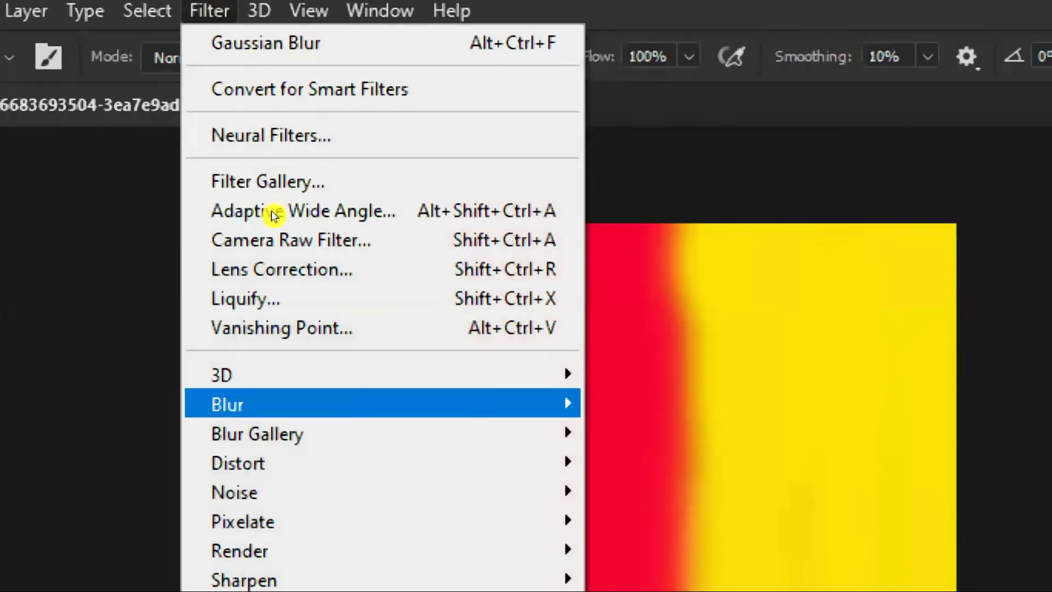
pyautogui.moveTo(220, 206)
pyautogui.press('Right')
pyautogui.press('Down')
pyautogui.press('Down')
pyautogui.press('Down')
pyautogui.press('Down')
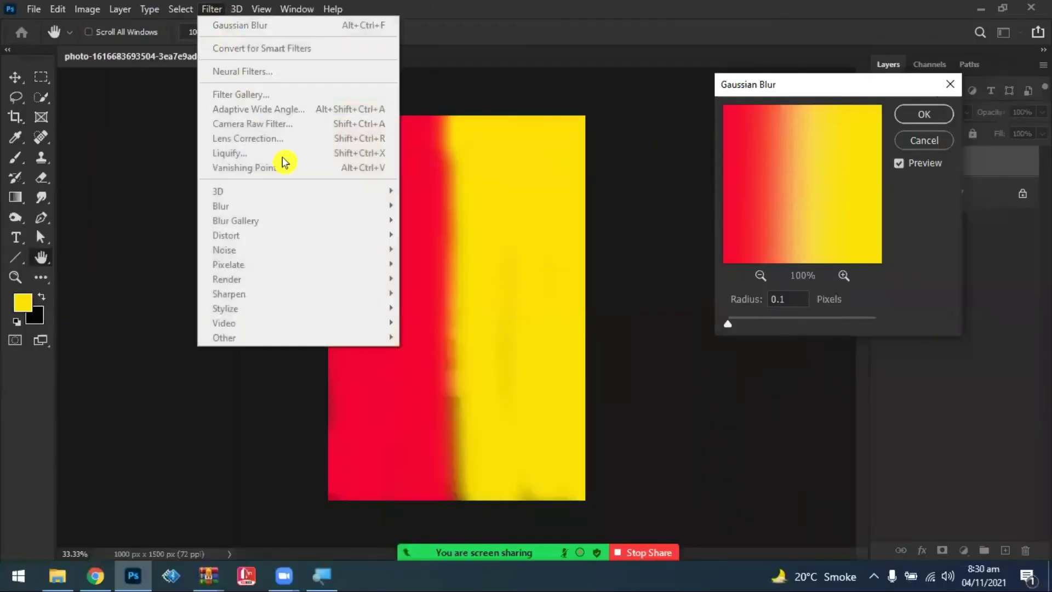
pyautogui.moveTo(729, 325); pyautogui.dragTo(744, 331)
pyautogui.moveTo(855, 205); pyautogui.dragTo(873, 213)
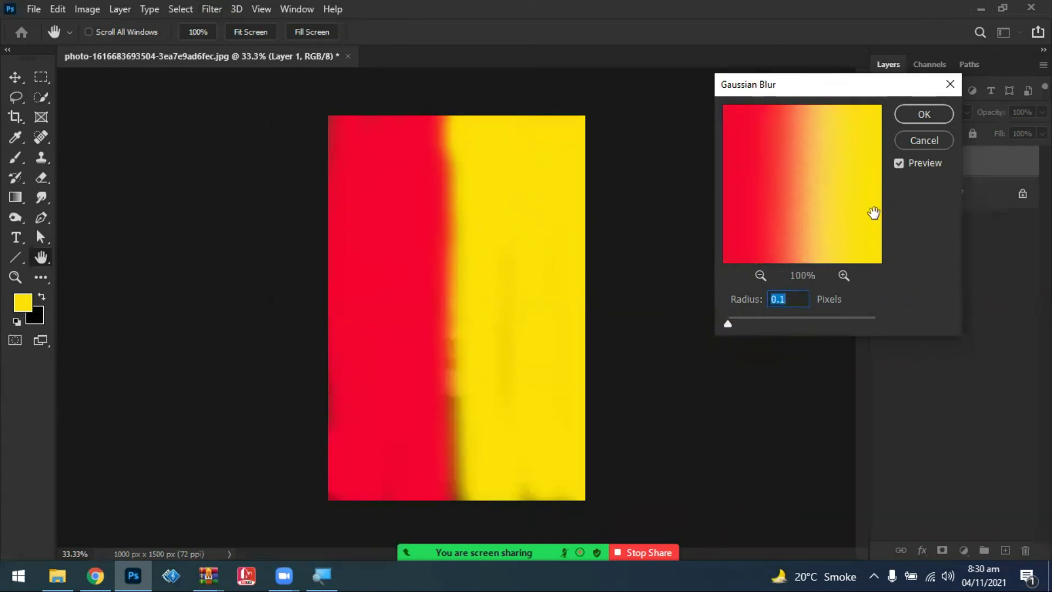
pyautogui.click(913, 117)
# Brush yellow along the lower part of the boundary with the red area and set Layer 1's blend mode to Subtract
pyautogui.press('b')
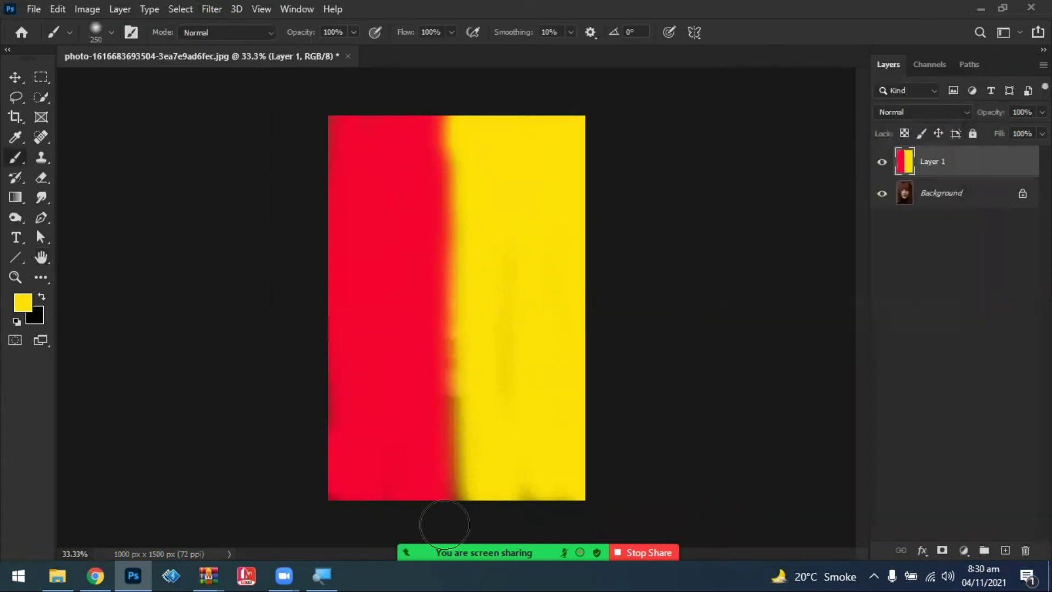
pyautogui.moveTo(475, 310); pyautogui.dragTo(478, 488)
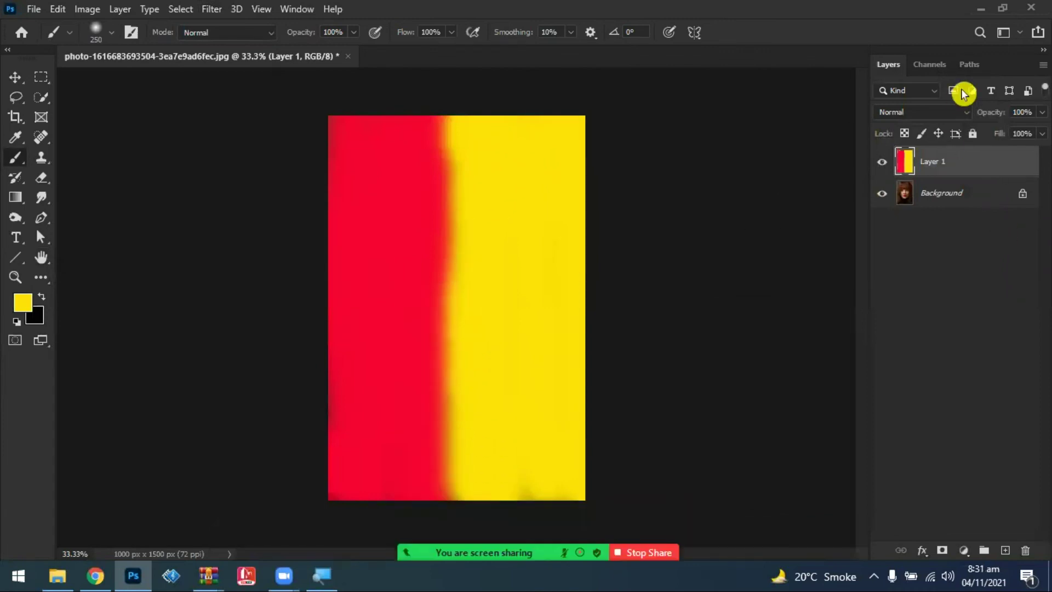
pyautogui.click(967, 113)
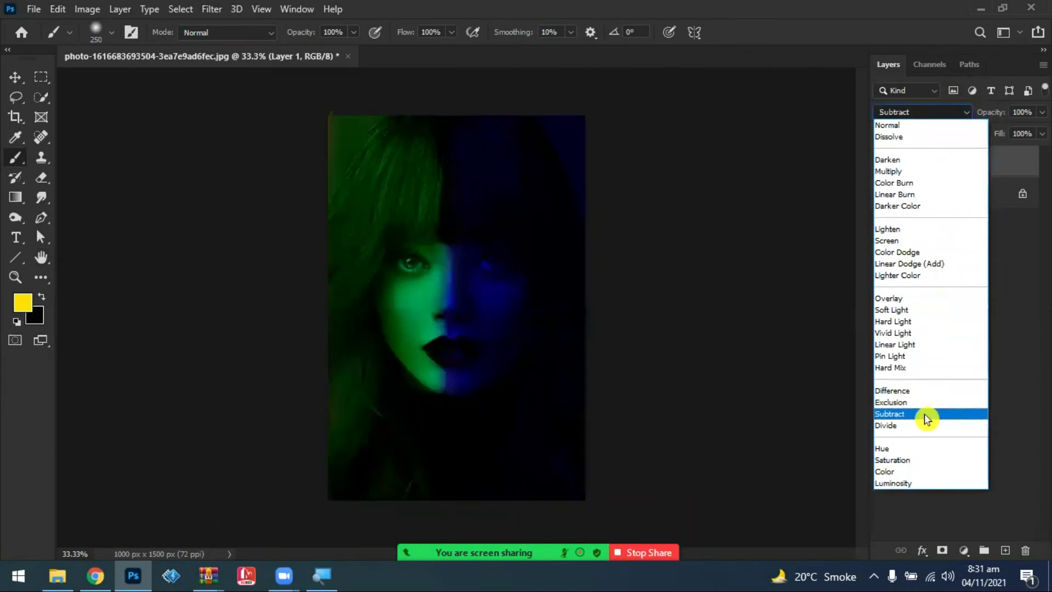
pyautogui.click(927, 419)
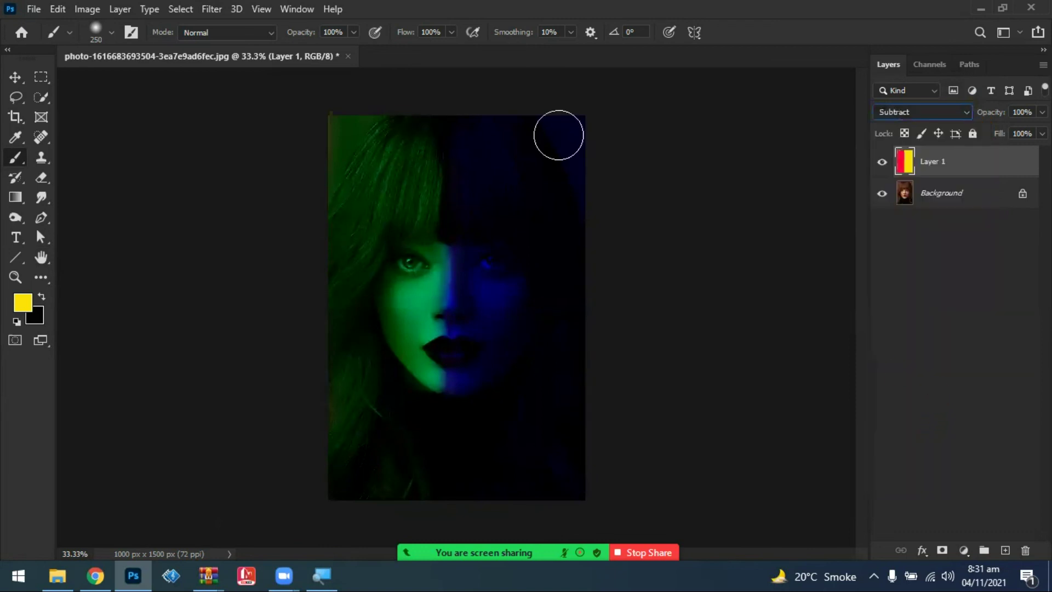
# Preview other blend modes for Layer 1, such as Exclusion
pyautogui.click(970, 113)
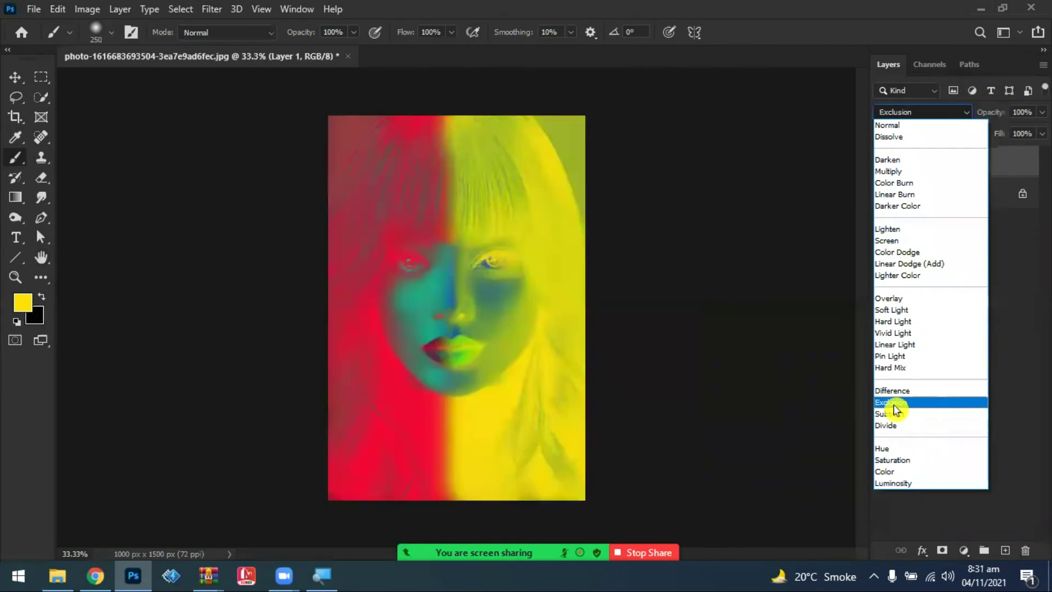